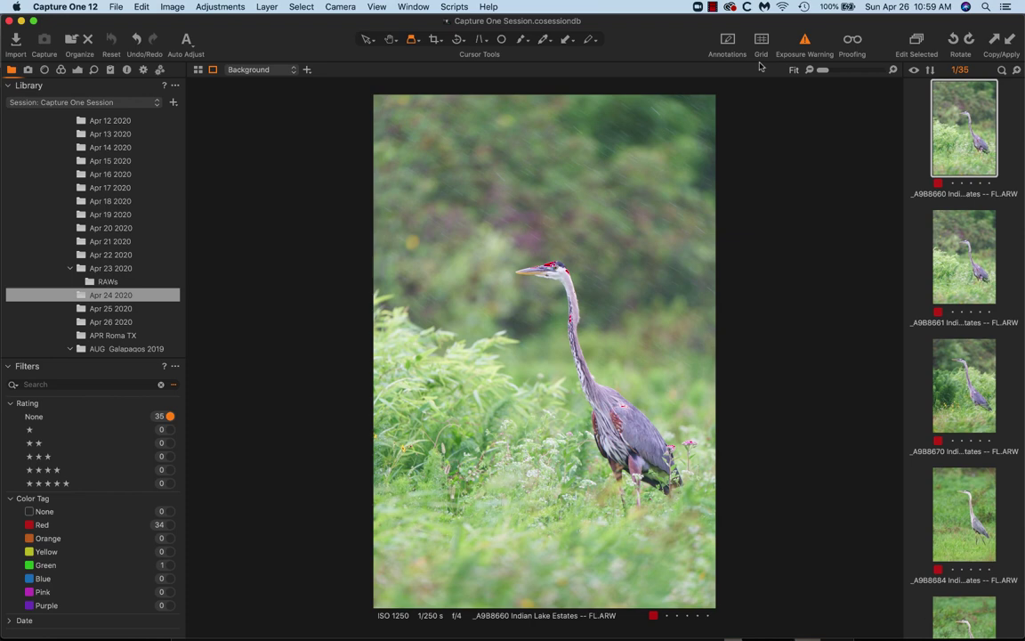
- Toggle the Exposure Warning off, on, and off again on heron _A9B8670
left_click(806, 40)
left_click(807, 40)
left_click(805, 41)
- Compare heron frames _A9B8660, _A9B8661 and _A9B8670 by flipping between them
key("Down")
key("Up")
key("Down")
key("Down")
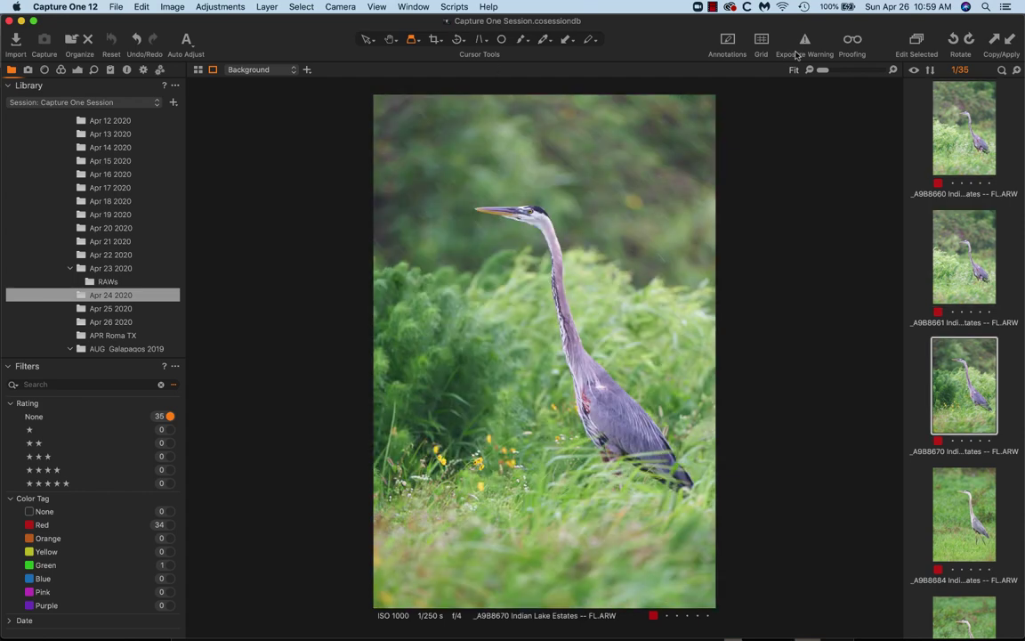
key("Up")
key("Up")
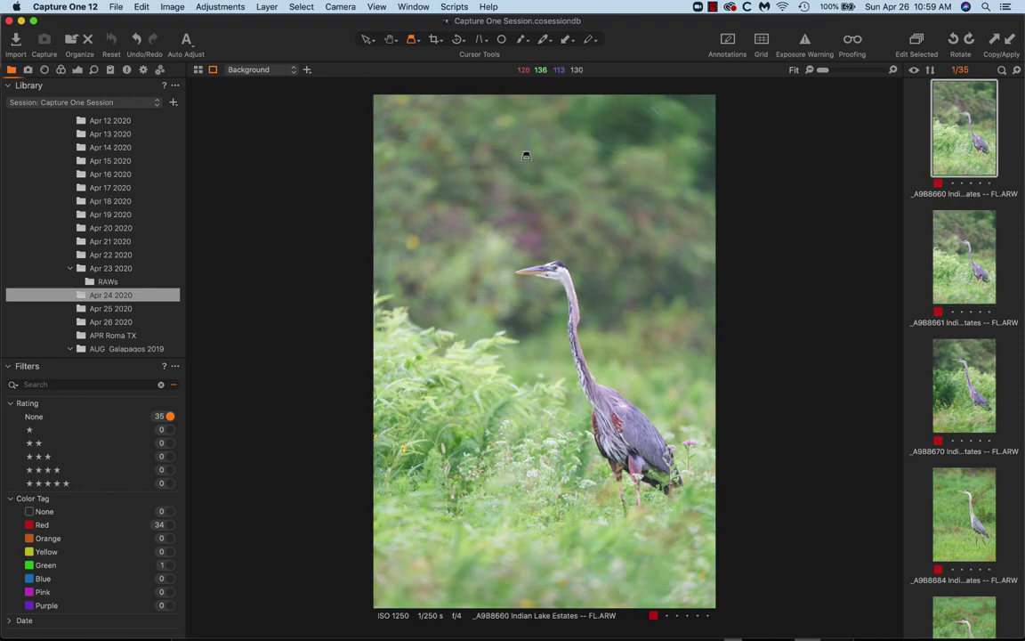
key("Down")
key("Up")
- Advance through _A9B8670 to _A9B8684 and magnify the heron's head with the Loupe
key("Down")
key("Down")
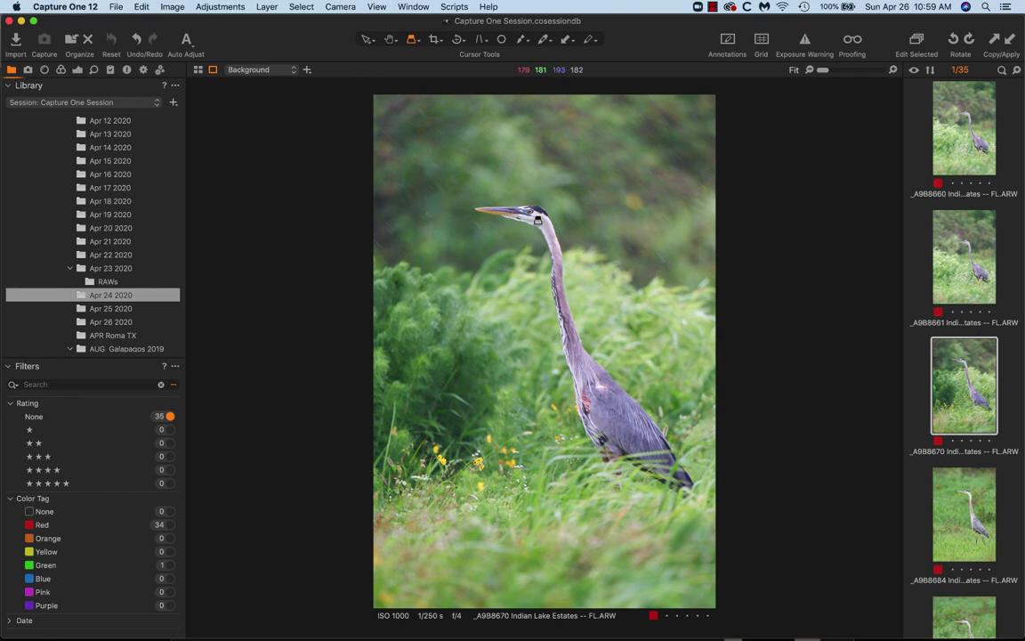
key("Down")
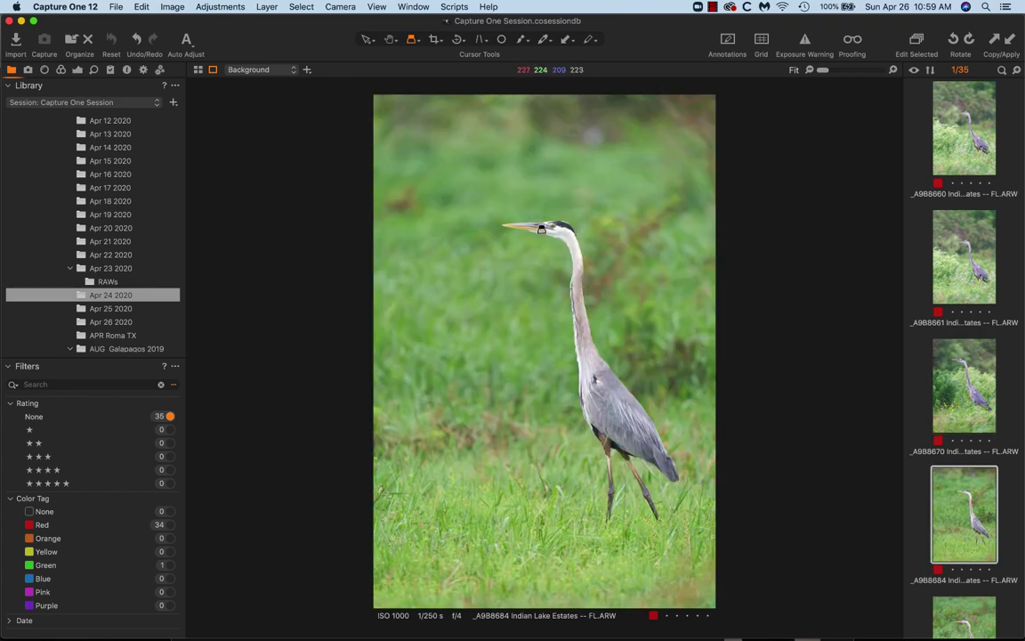
left_click_drag(553, 228, 546, 227)
- Set Loupe Zoom to 100% and clear the red color tag from _A9B8684
left_click(418, 43)
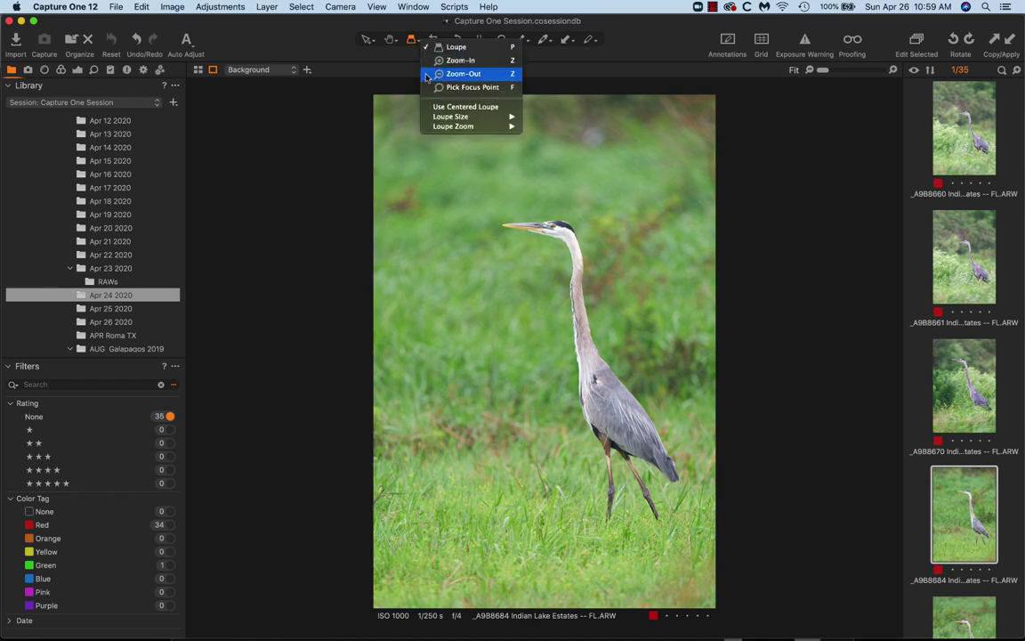
mouse_move(455, 119)
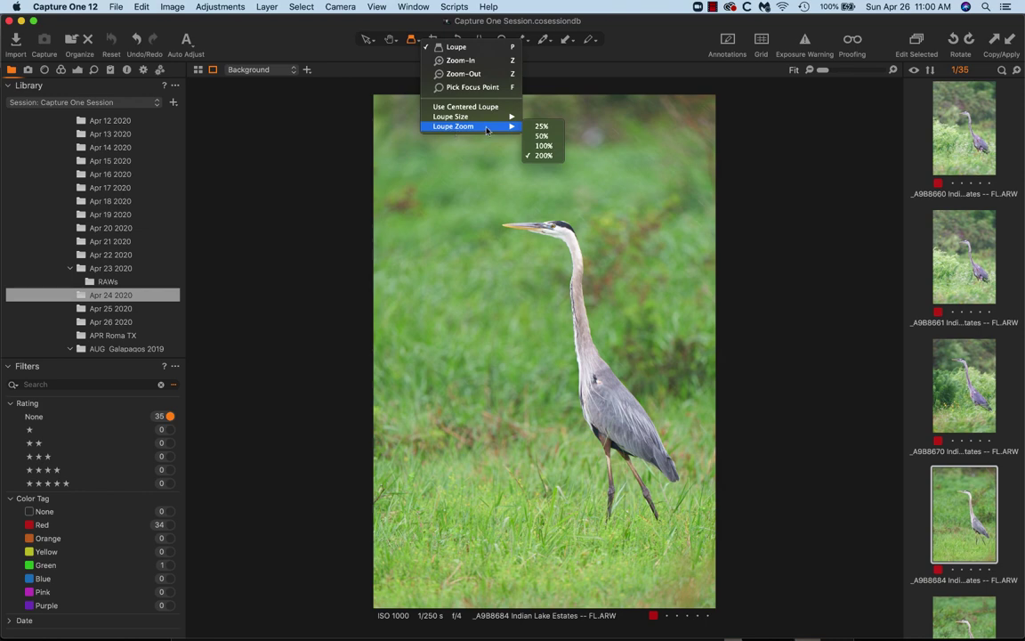
left_click(545, 145)
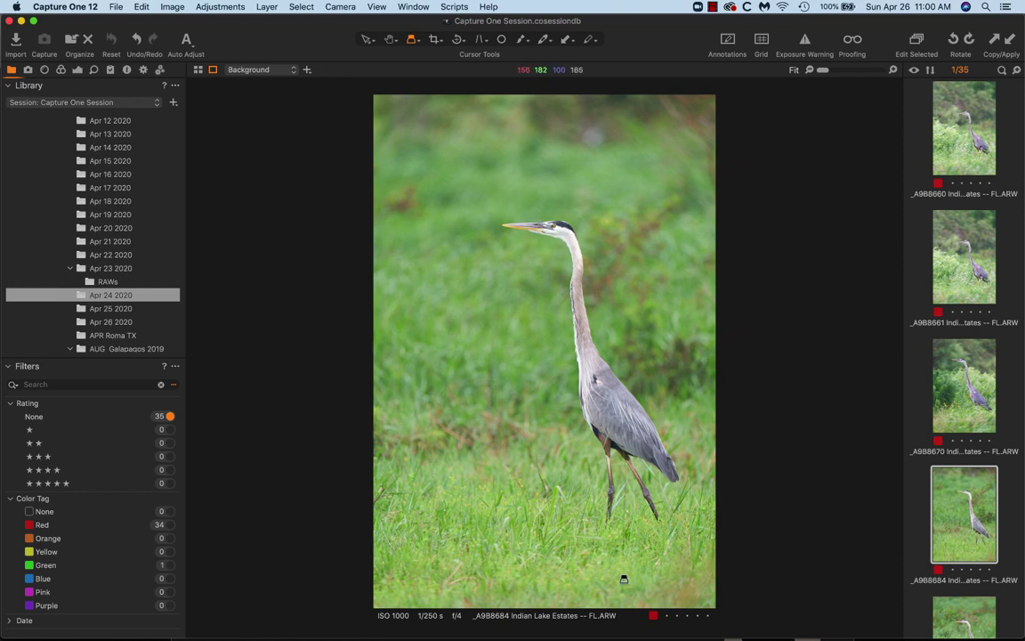
key("minus")
- Filter by Red color tag and review _A9B8670, _A9B8661, _A9B8701, _A9B8712, _A9B8720 through _A9B8726
left_click(44, 525)
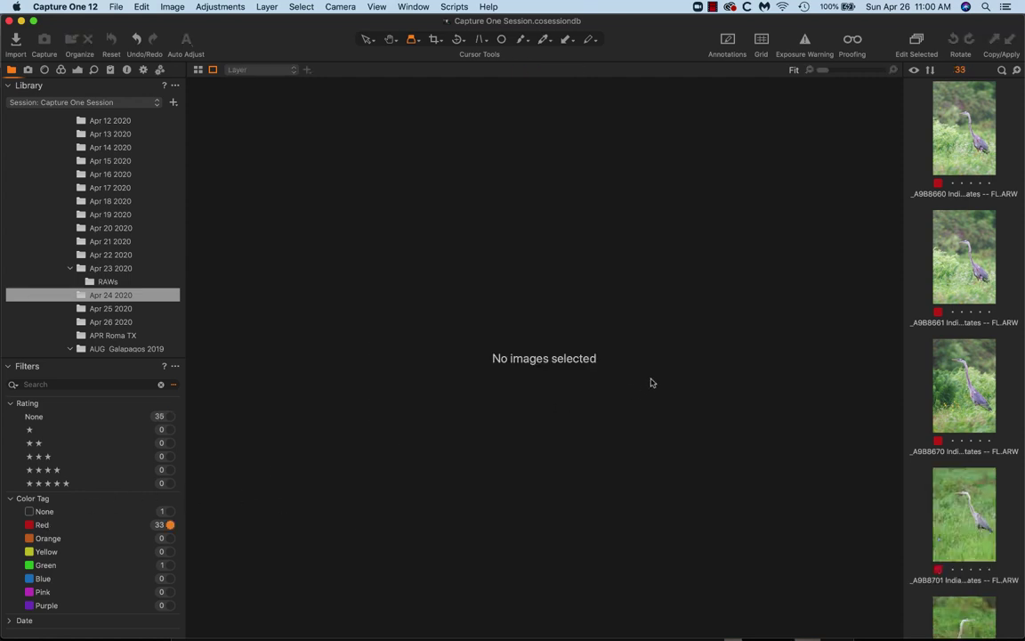
left_click(970, 376)
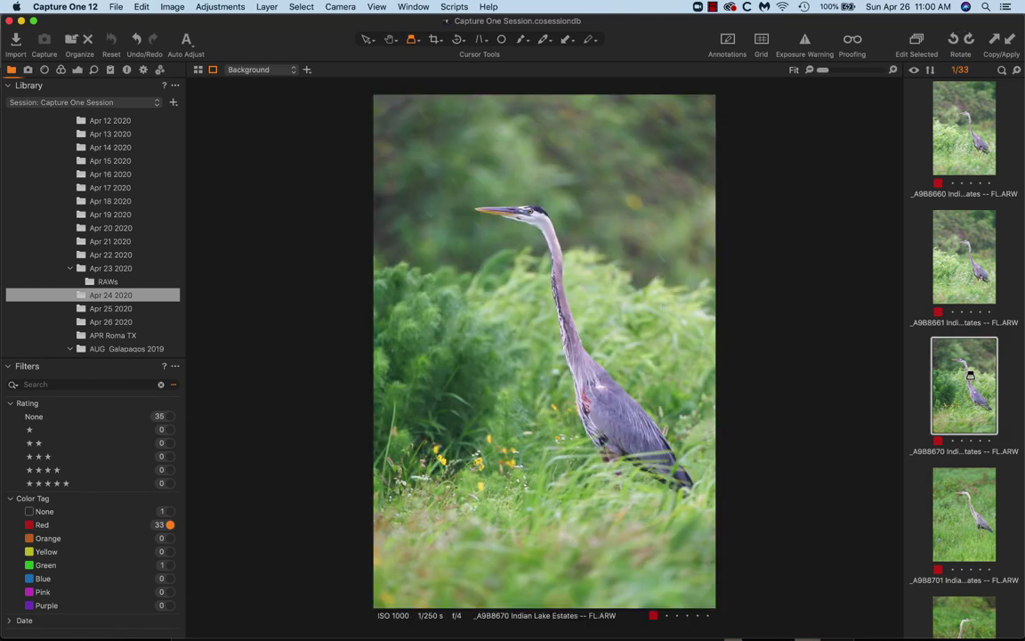
key("Up")
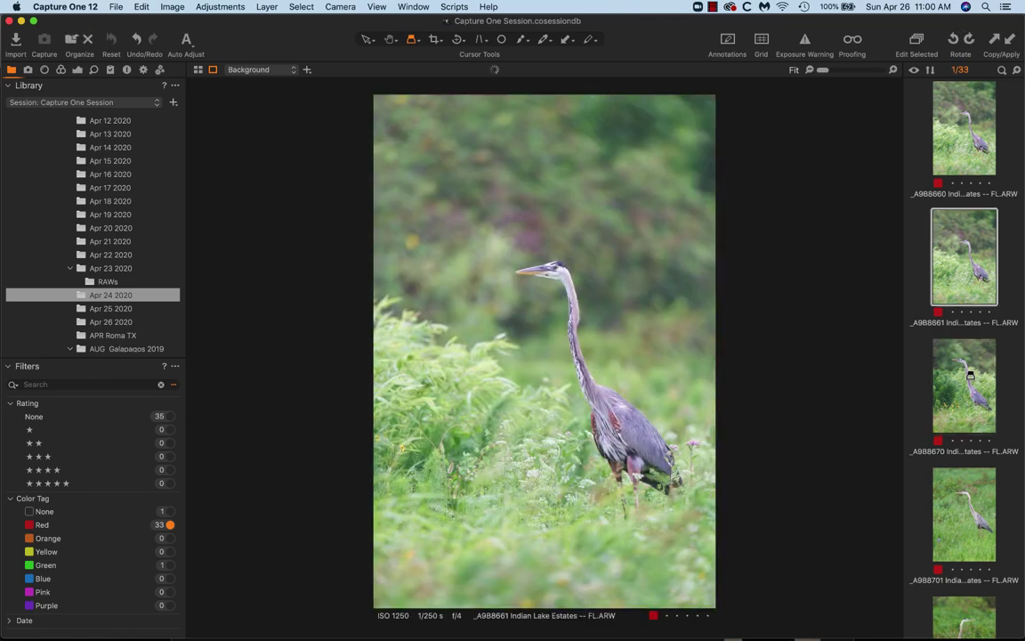
key("Down")
key("Down")
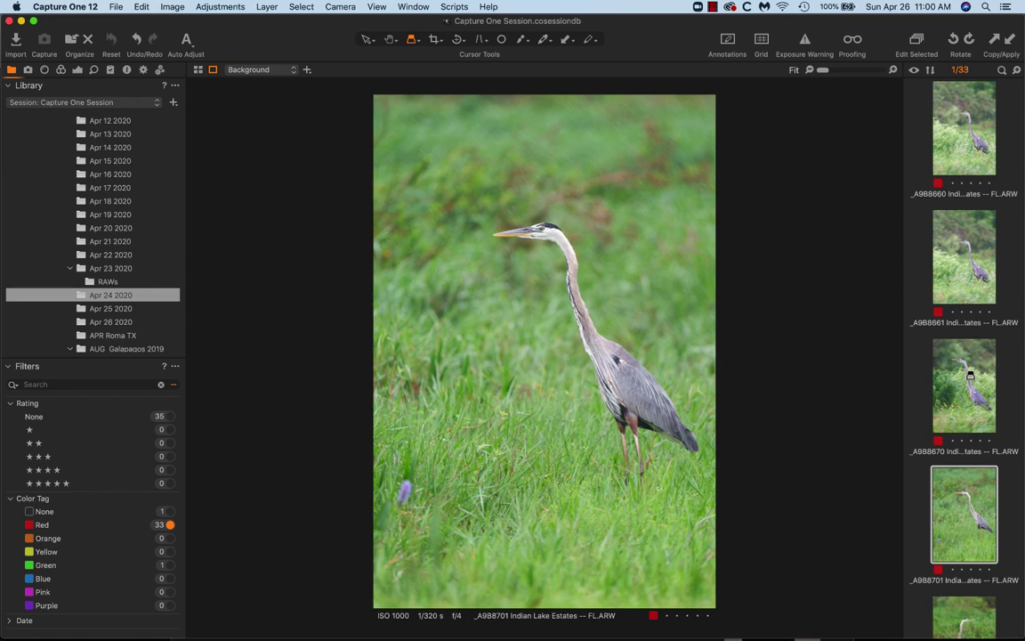
key("Down")
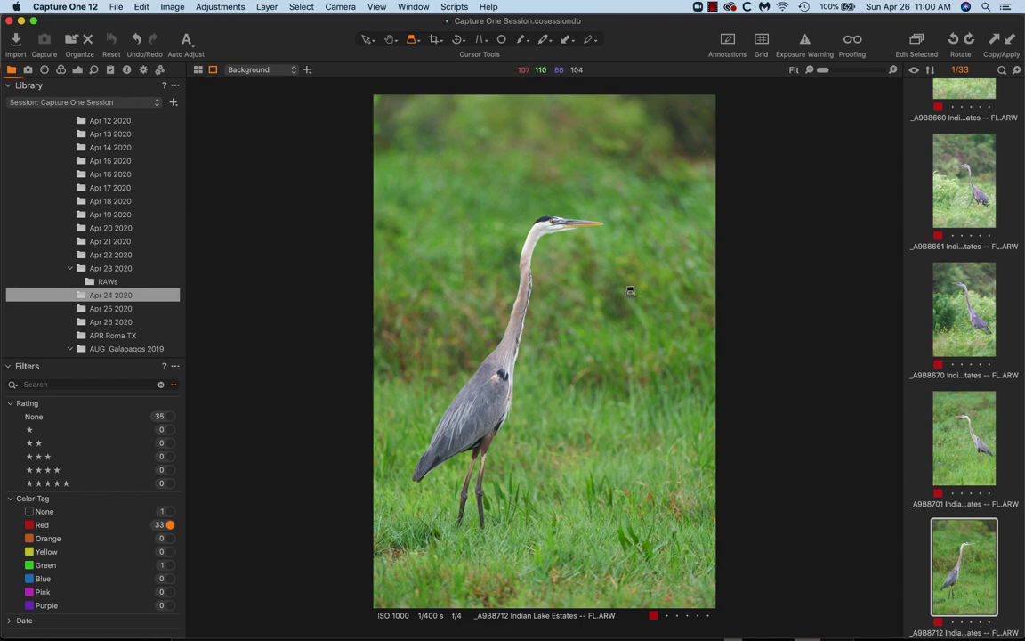
key("Down")
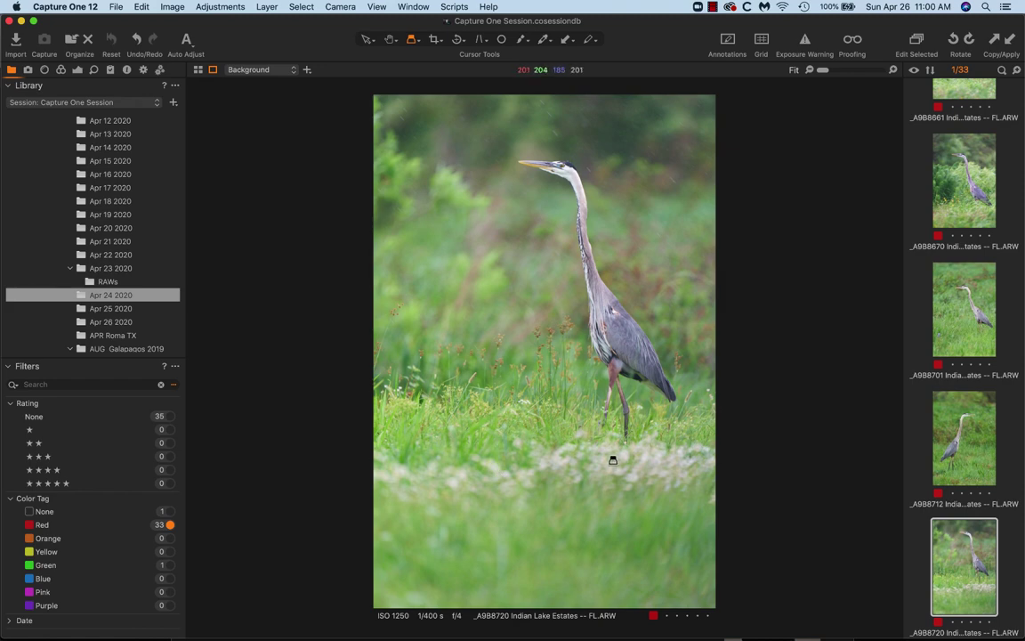
key("Down")
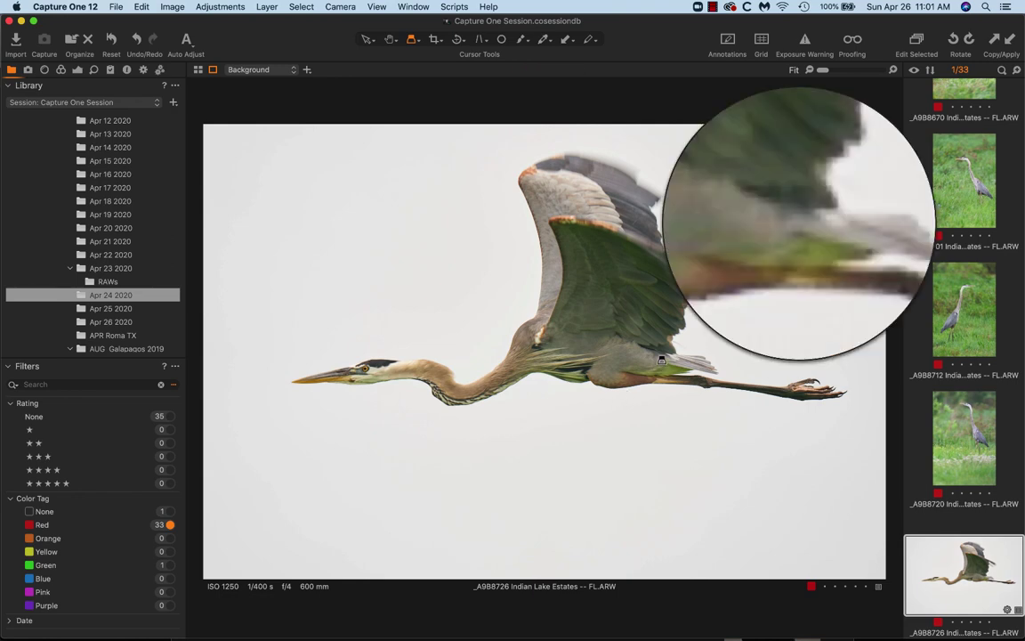
- Loupe-check the wing and head of _A9B8726, then advance to _A9B8728
left_click_drag(596, 326, 661, 360)
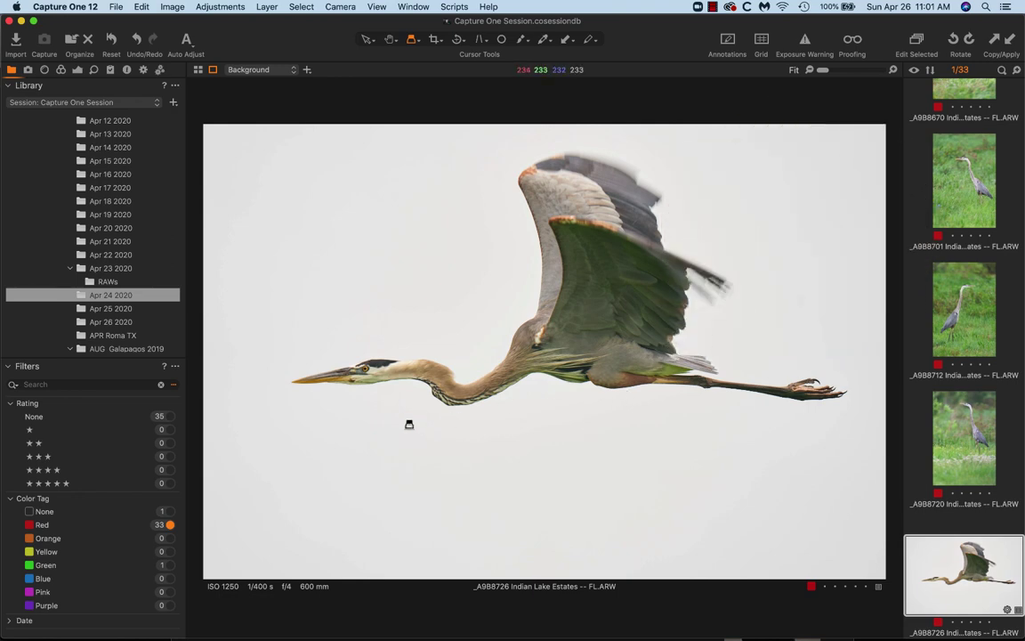
left_click_drag(320, 335, 353, 372)
key("Down")
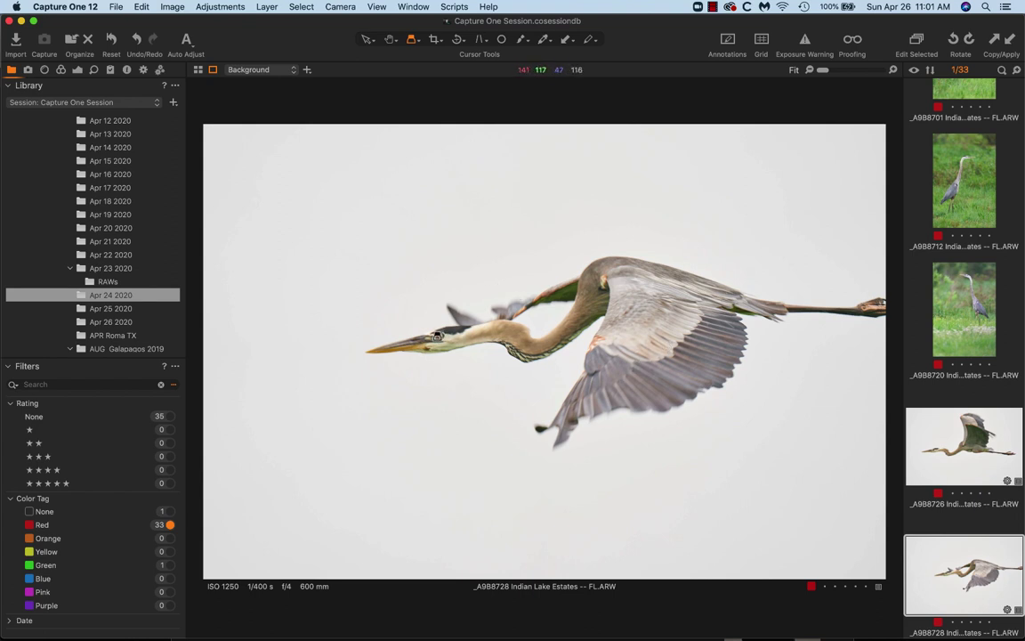
- Magnify the heron's eye in _A9B8728 and flip between _A9B8726 and _A9B8728
mouse_move(418, 338)
left_mouse_down()
mouse_move(437, 337)
mouse_move(420, 340)
left_mouse_up()
key("Left")
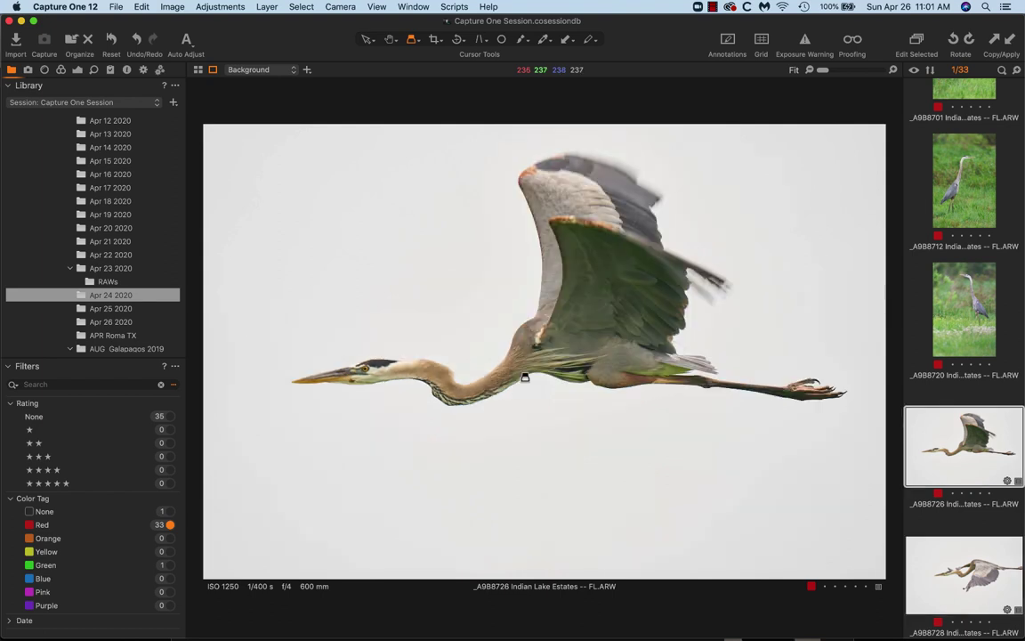
key("Right")
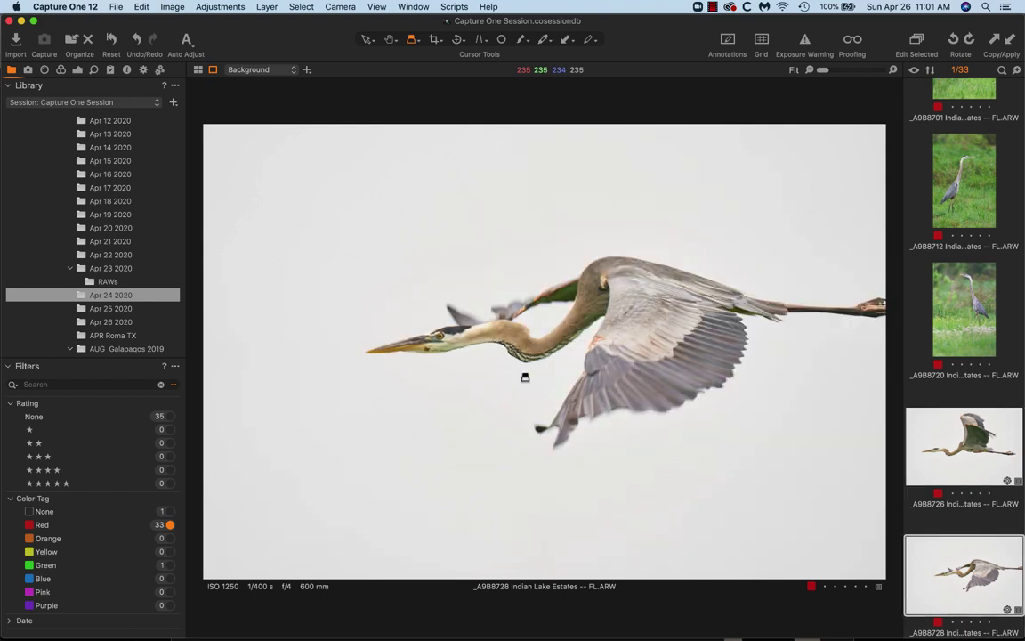
key("Left")
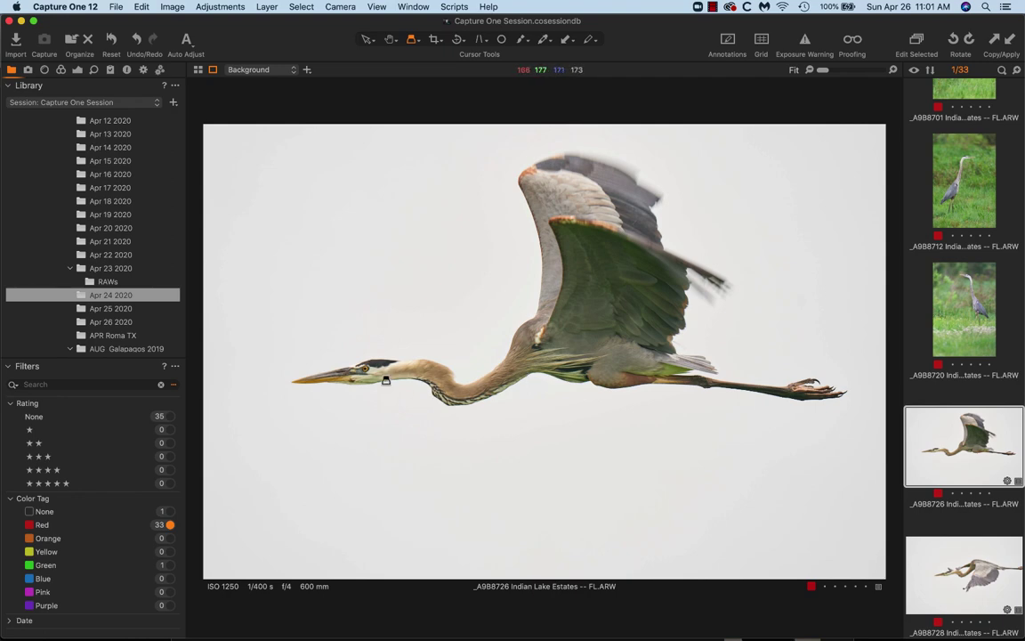
key("Right")
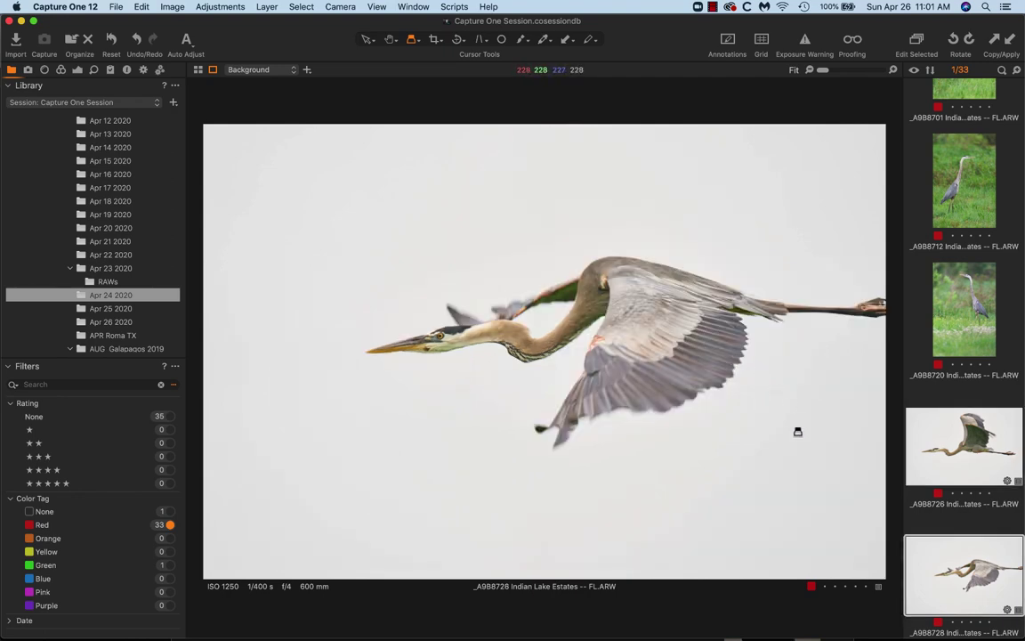
- Advance to the crane image _7R49097
key("Right")
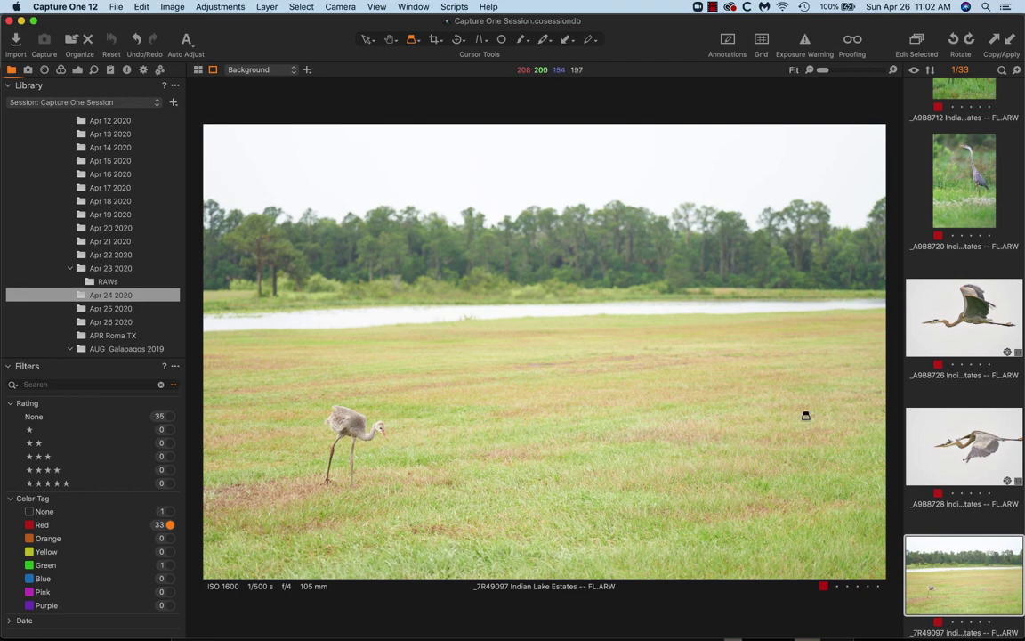
- Step to _A9B8739 and _A9B8742, then return to _A9B8739 and magnify the heron's head
key("Right")
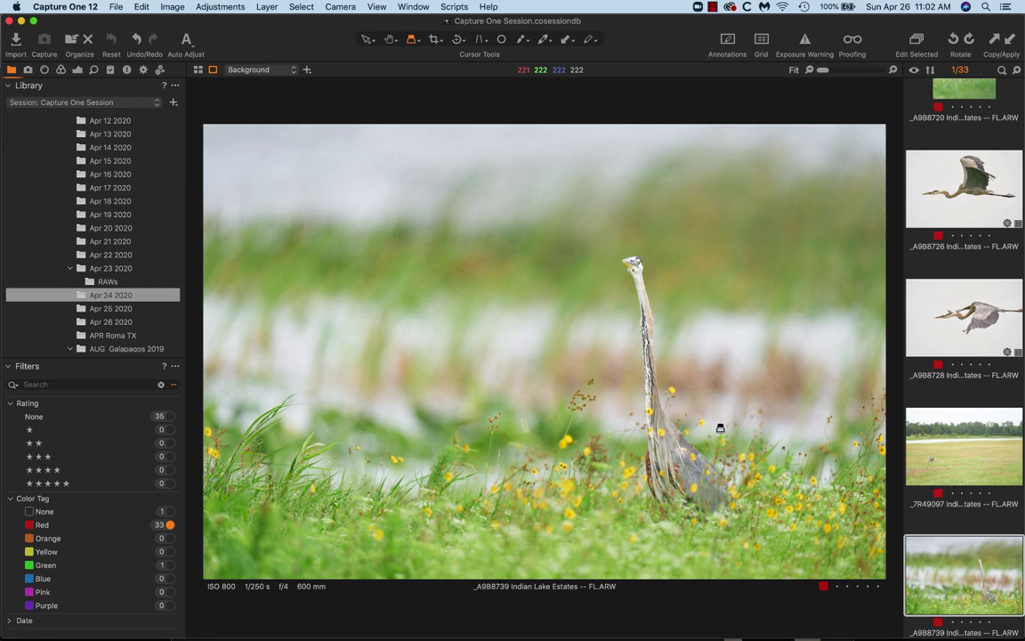
key("Right")
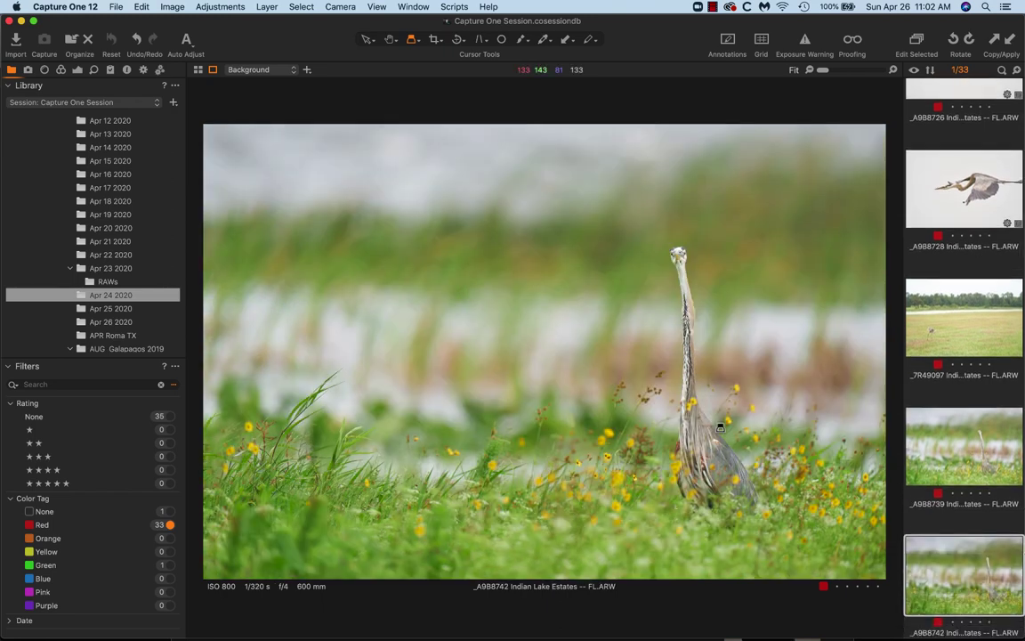
key("Left")
left_click(635, 260)
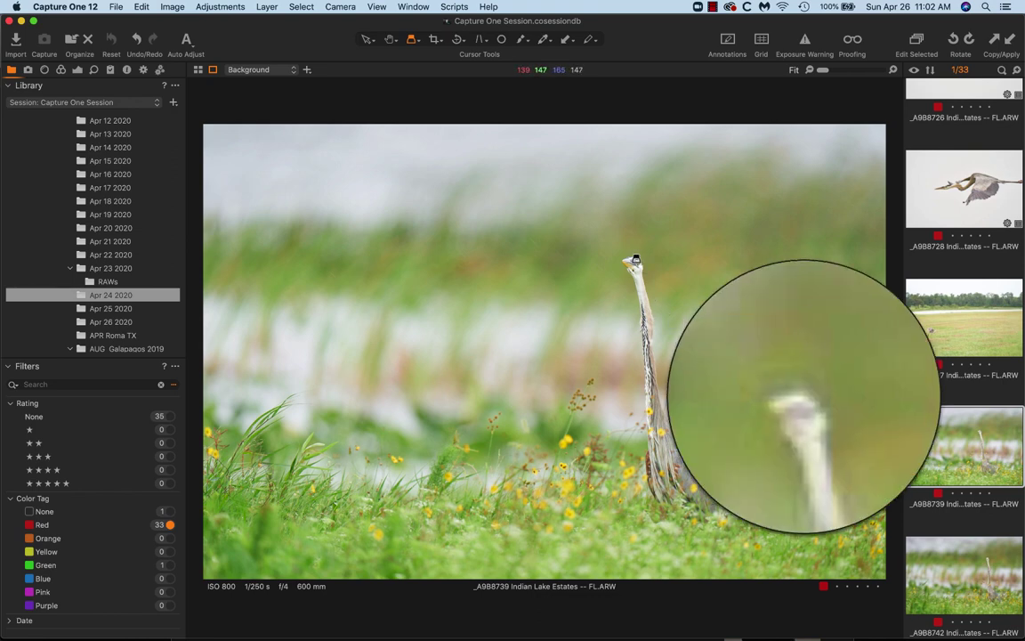
- Switch to _A9B8742 and loupe-check the heron's head and the grass for focus
key("Right")
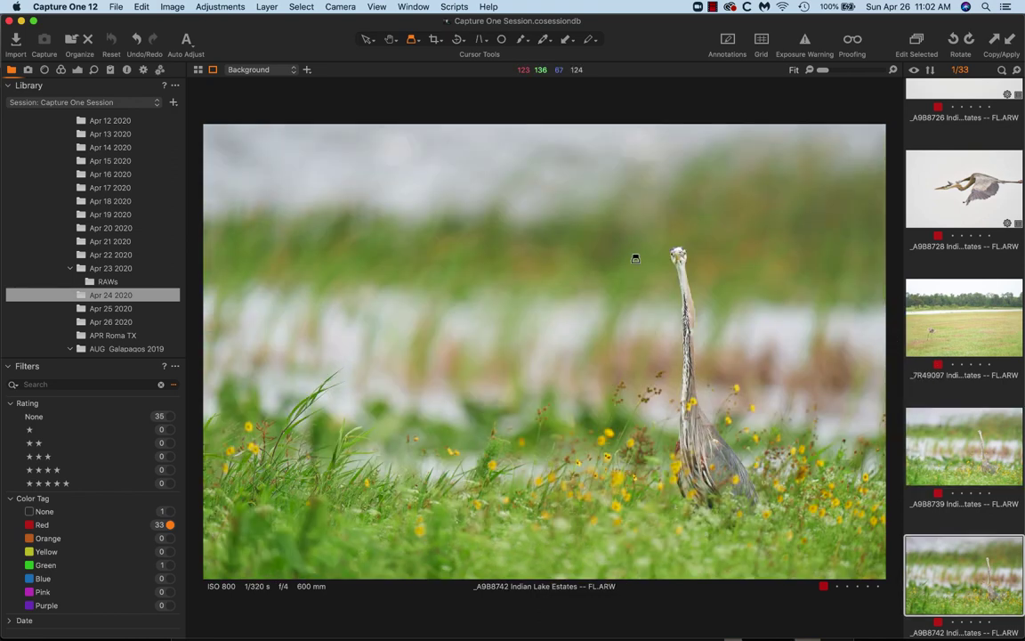
left_click_drag(654, 255, 679, 257)
left_click_drag(678, 257, 678, 256)
left_click_drag(296, 341, 324, 389)
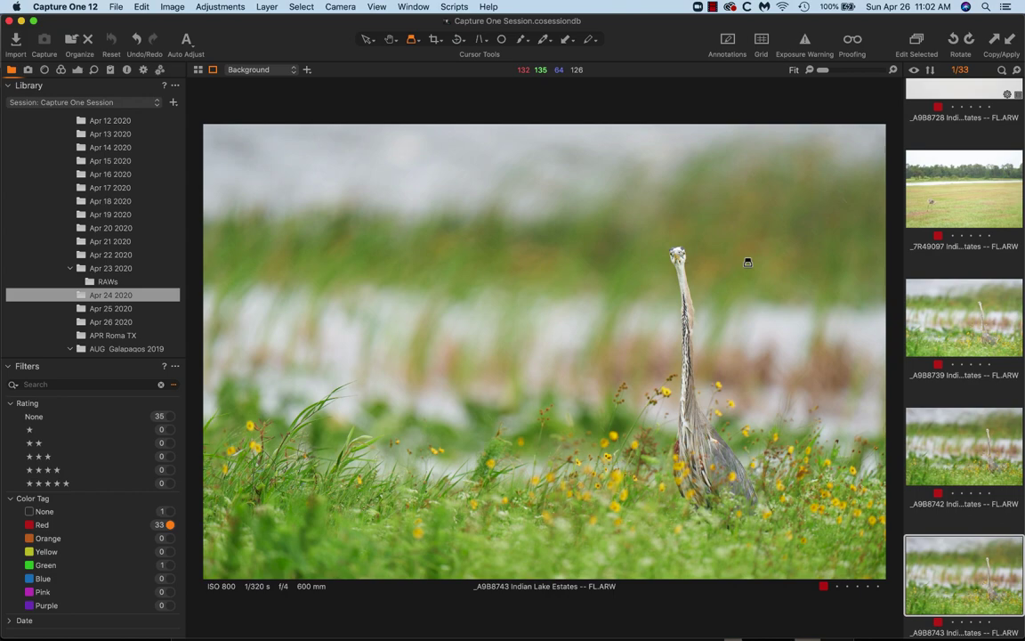
- Flip between _A9B8742 and _A9B8743, magnifying the foreground grass, ending on _A9B8743
key("Right")
key("Left")
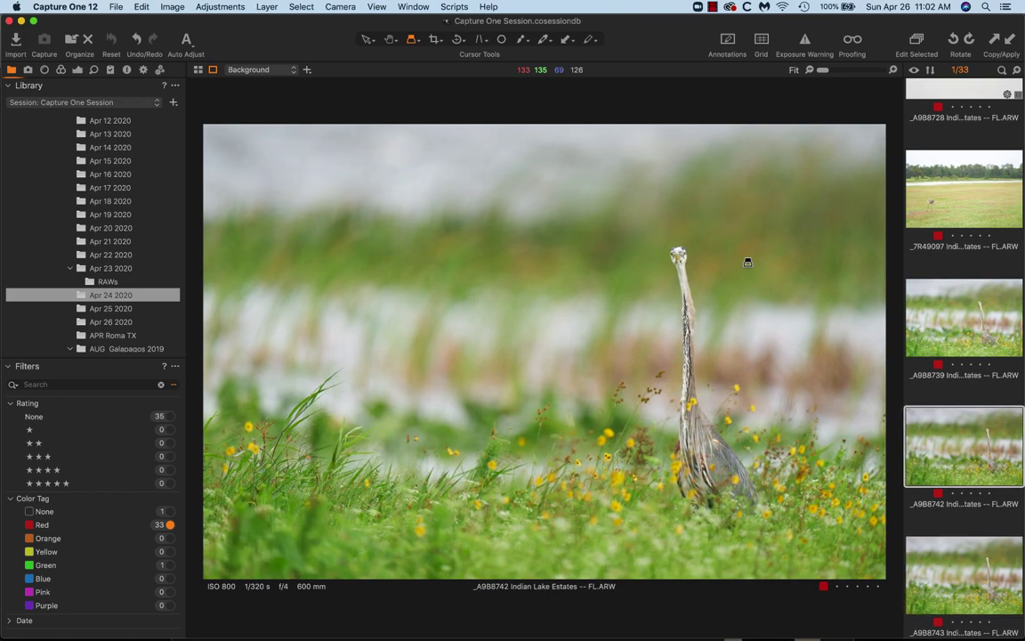
key("Right")
key("Right")
key("Left")
key("Left")
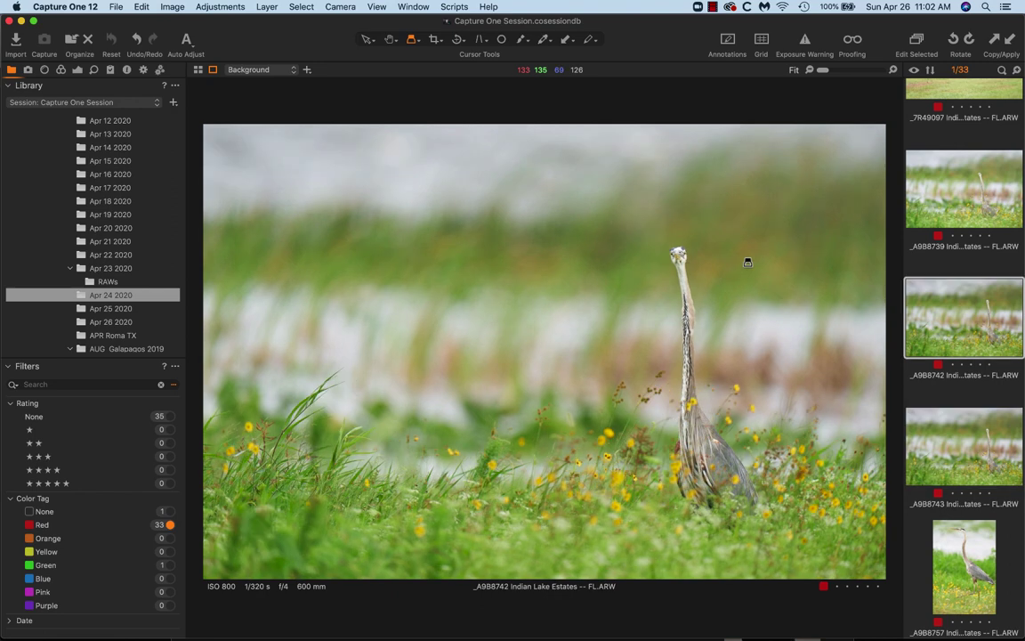
key("Right")
key("Left")
left_click_drag(276, 353, 316, 394)
key("Right")
key("Left")
key("Right")
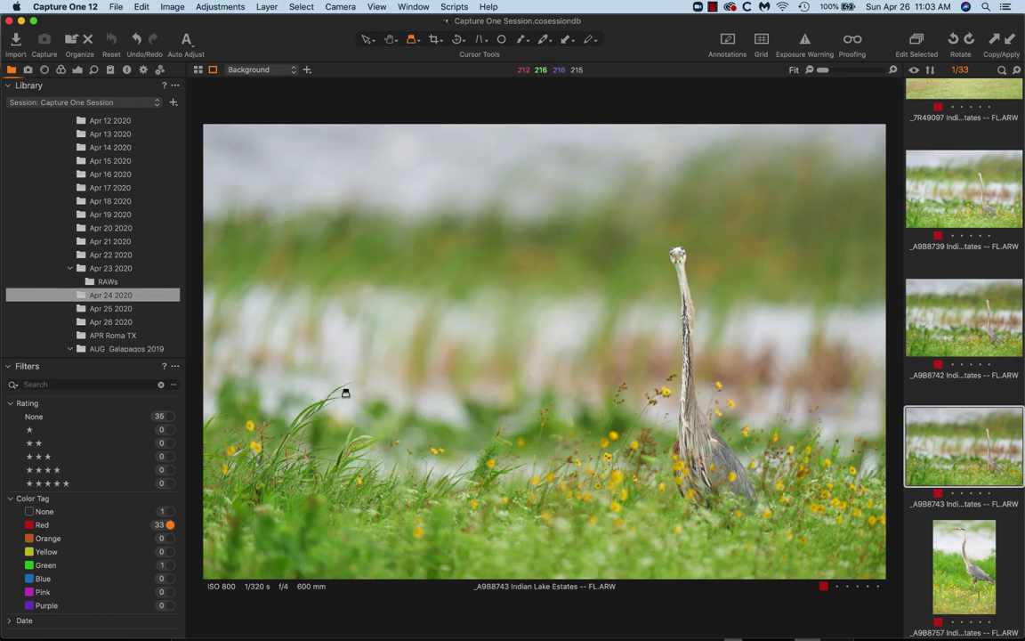
- Clear the red tag from _A9B8743, then return to _A9B8757 and magnify the heron's eye
key("minus")
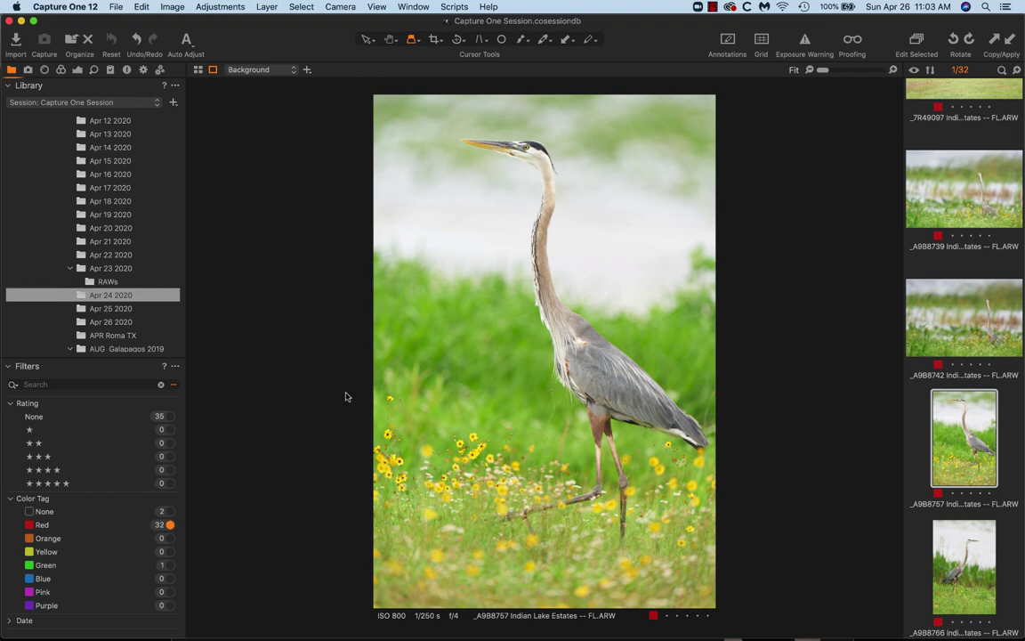
key("Left")
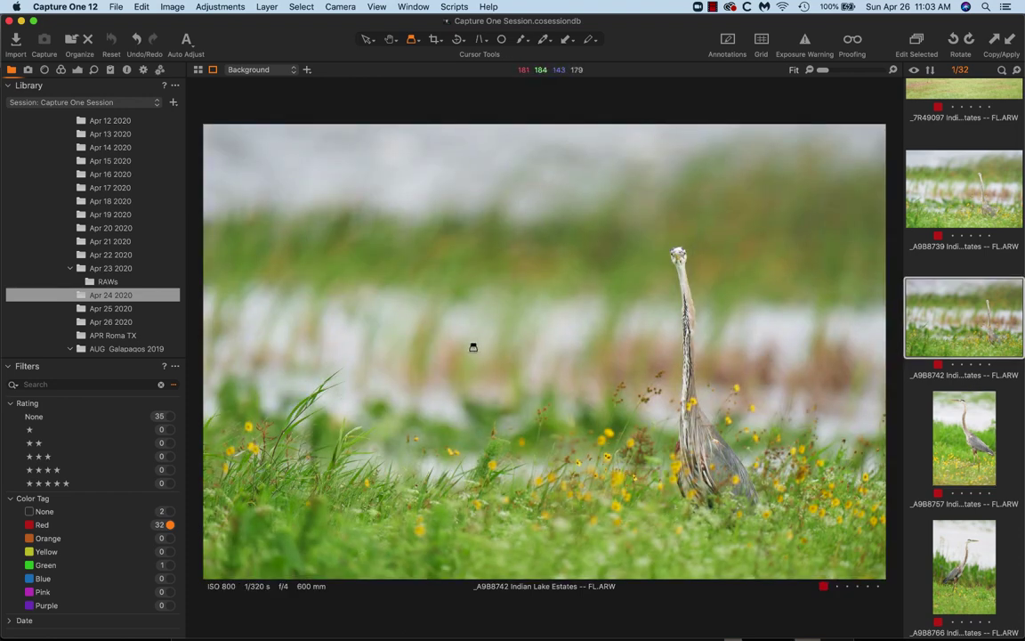
left_click(962, 425)
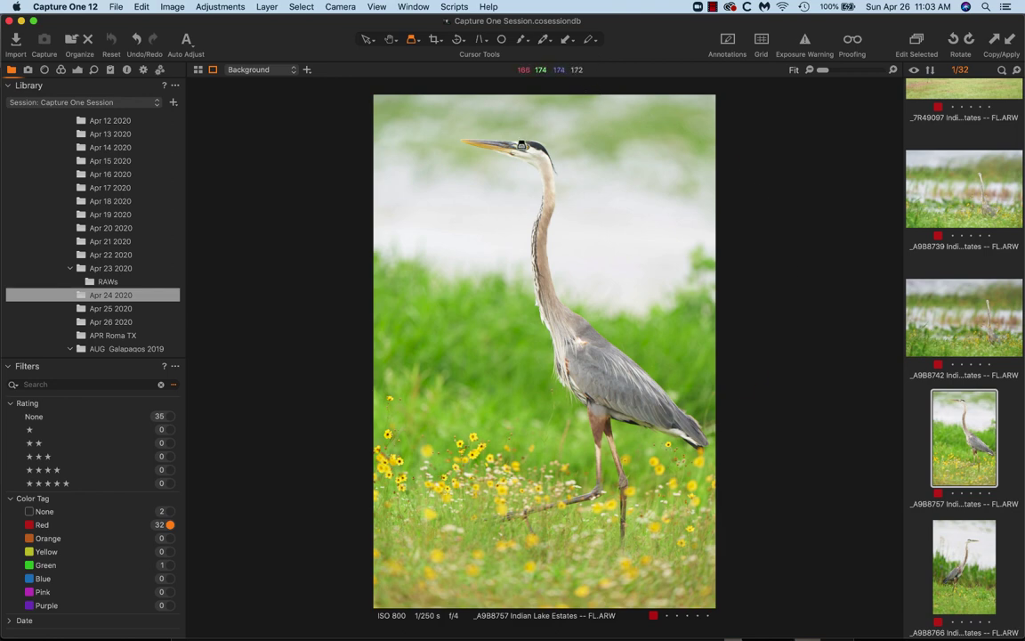
left_click(521, 146)
- Advance to _A9B8766 and loupe-check the heron's head and beak
key("Down")
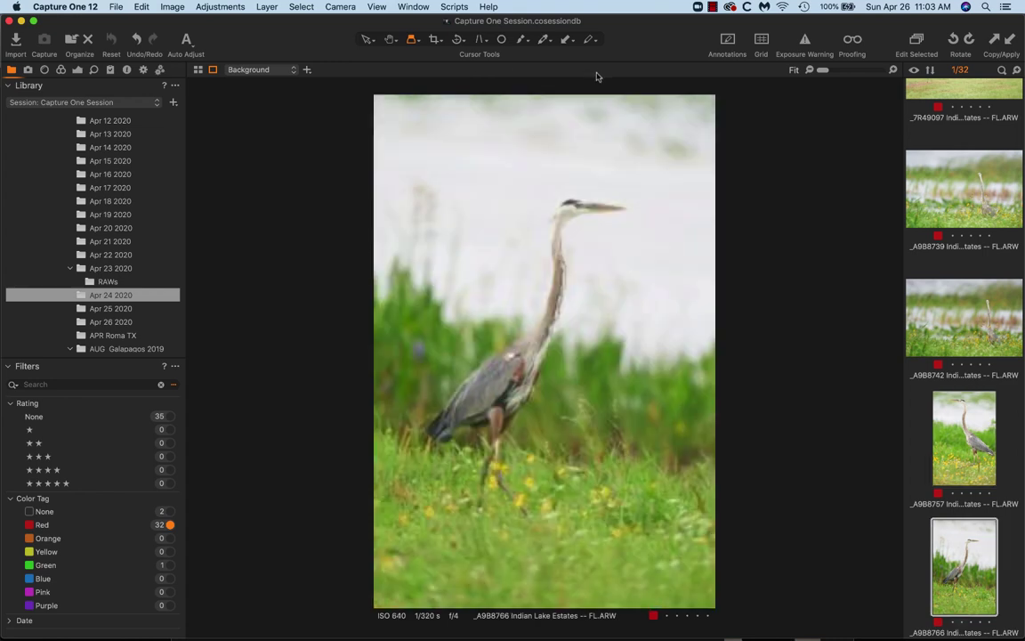
left_click(570, 208)
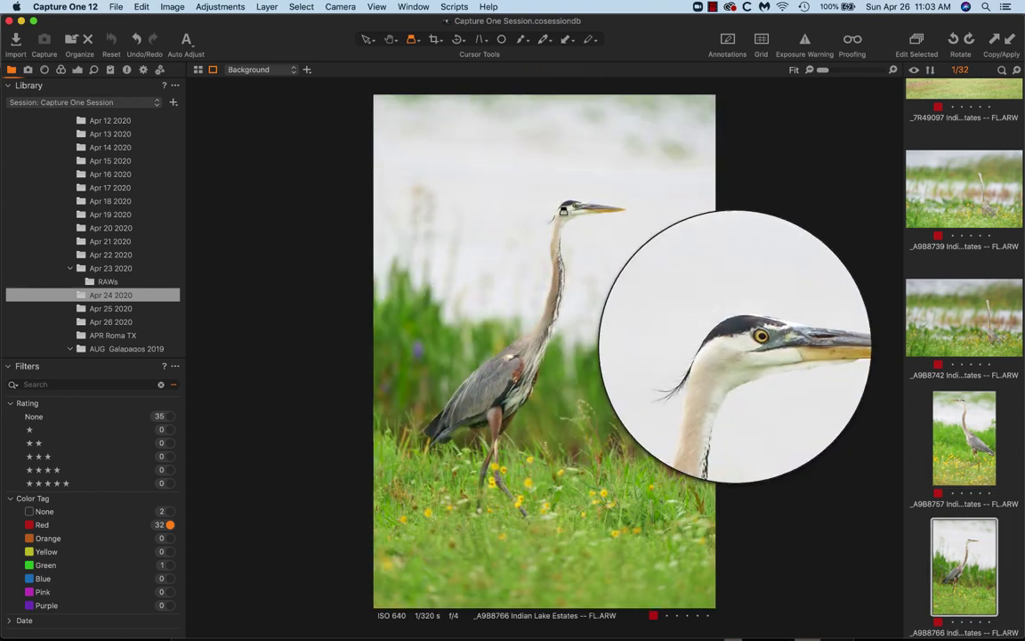
left_click(372, 317)
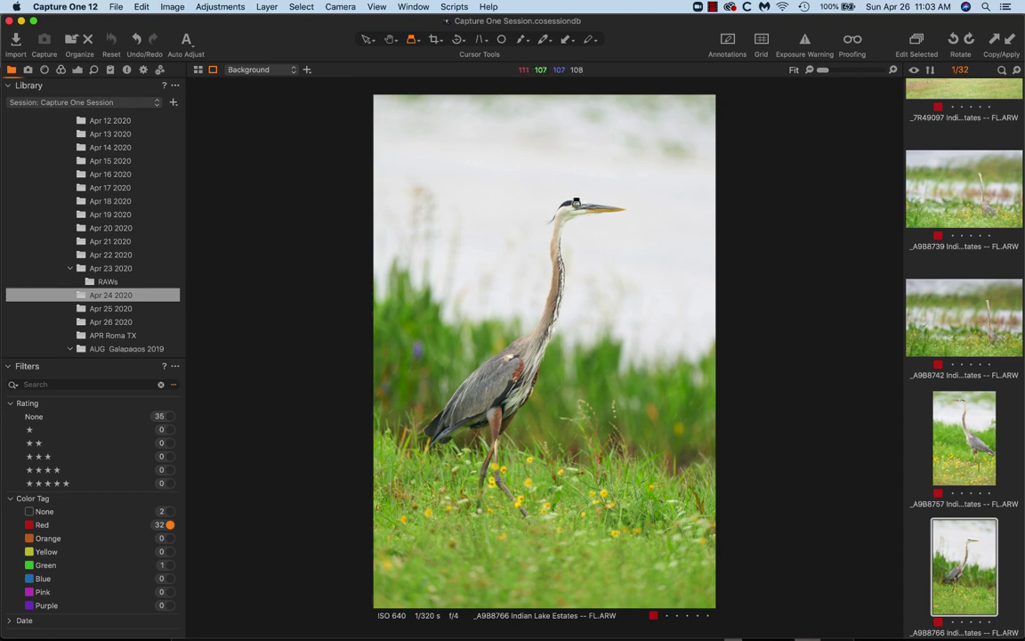
left_click(575, 203)
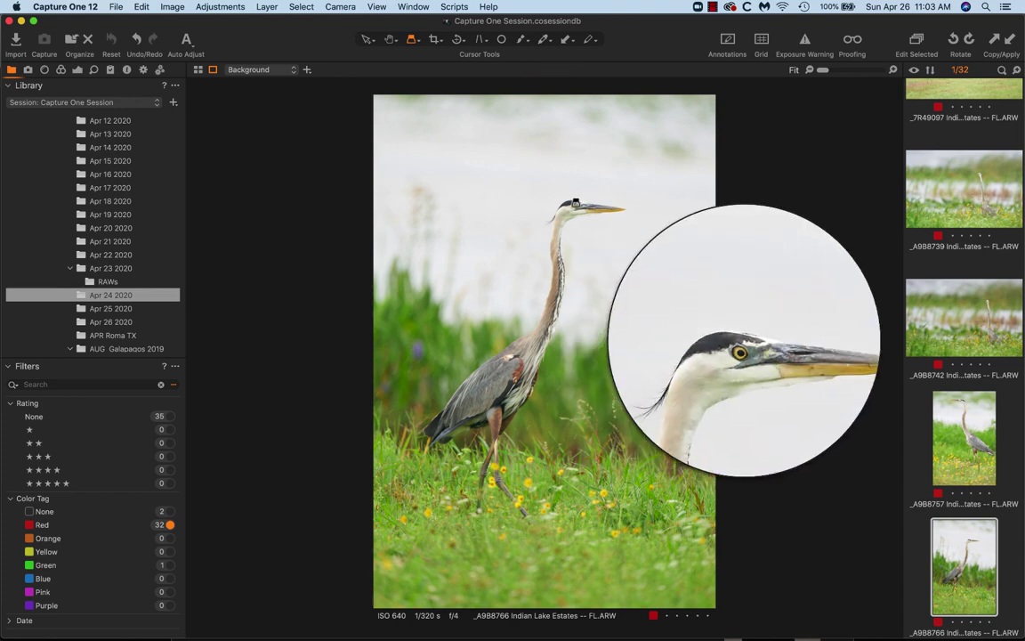
left_click_drag(575, 203, 601, 216)
- Compare _A9B8769 with _A9B8766, then clear the red tag from _A9B8769
key("Right")
key("Left")
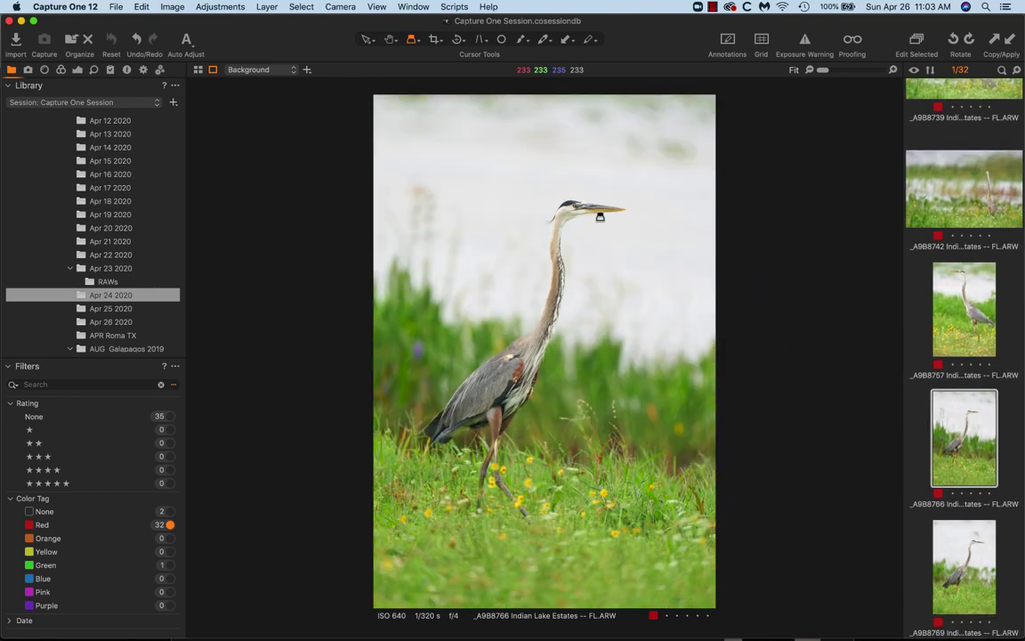
key("Right")
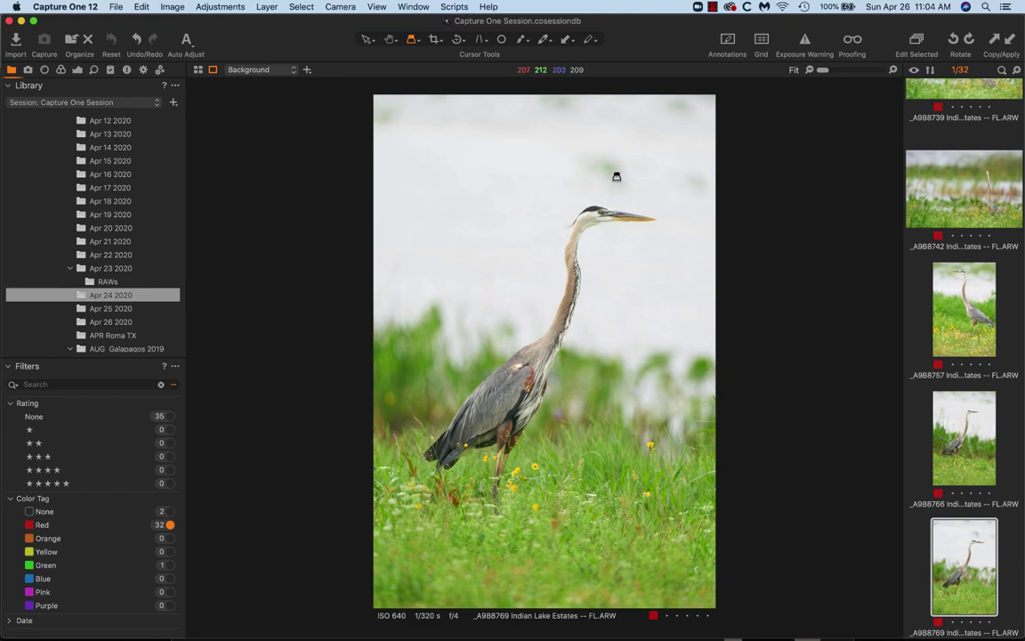
key("Delete")
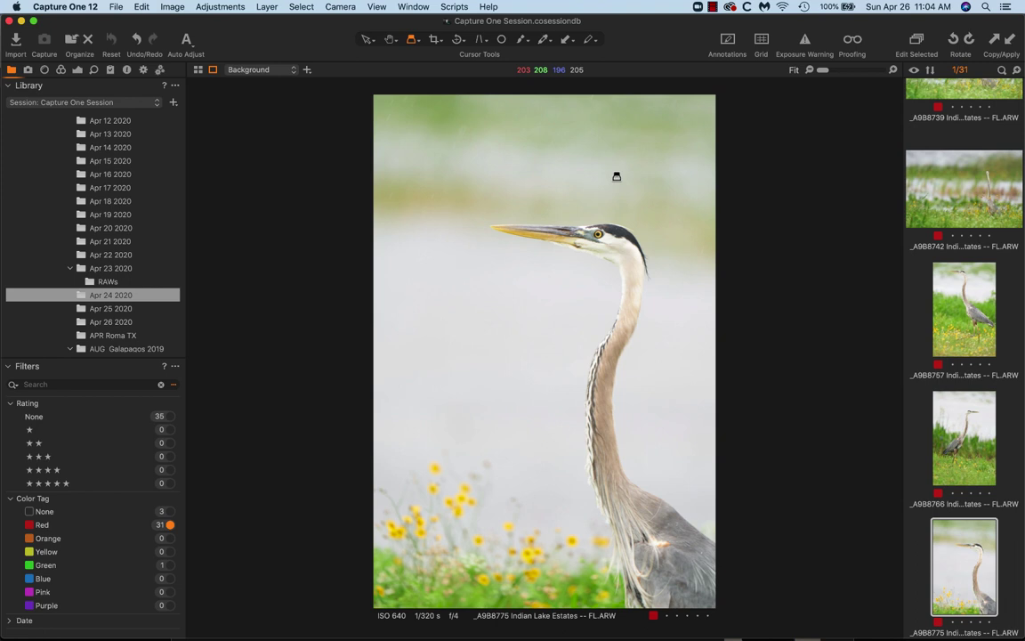
- Loupe-check _A9B8775's eye and bill, zoom to 33% and back to Fit, then advance to _A9B8780
left_click(595, 230)
left_click(573, 251)
key("super+plus")
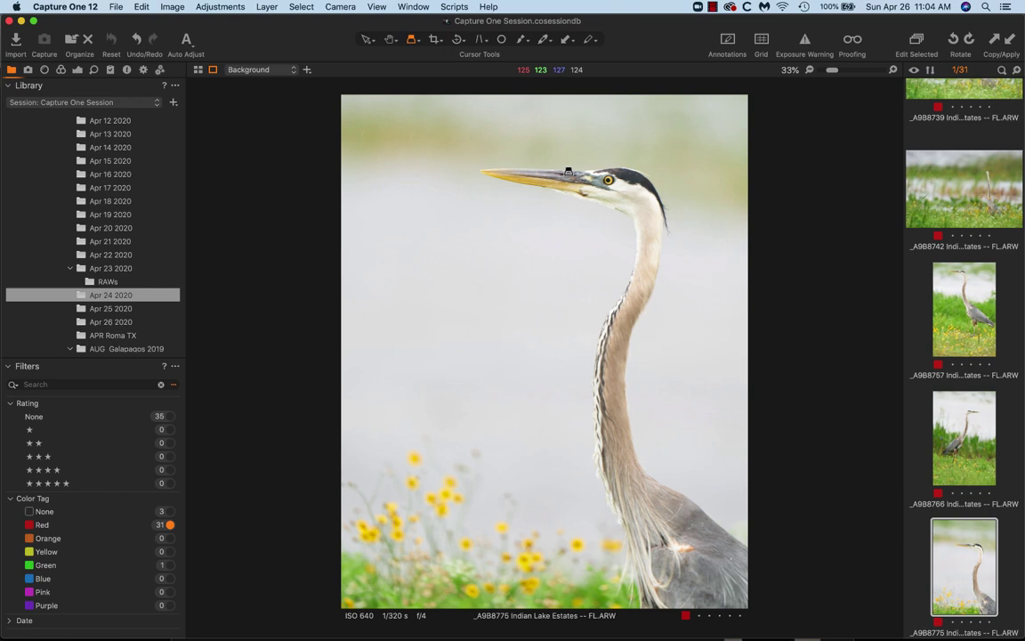
key("super+minus")
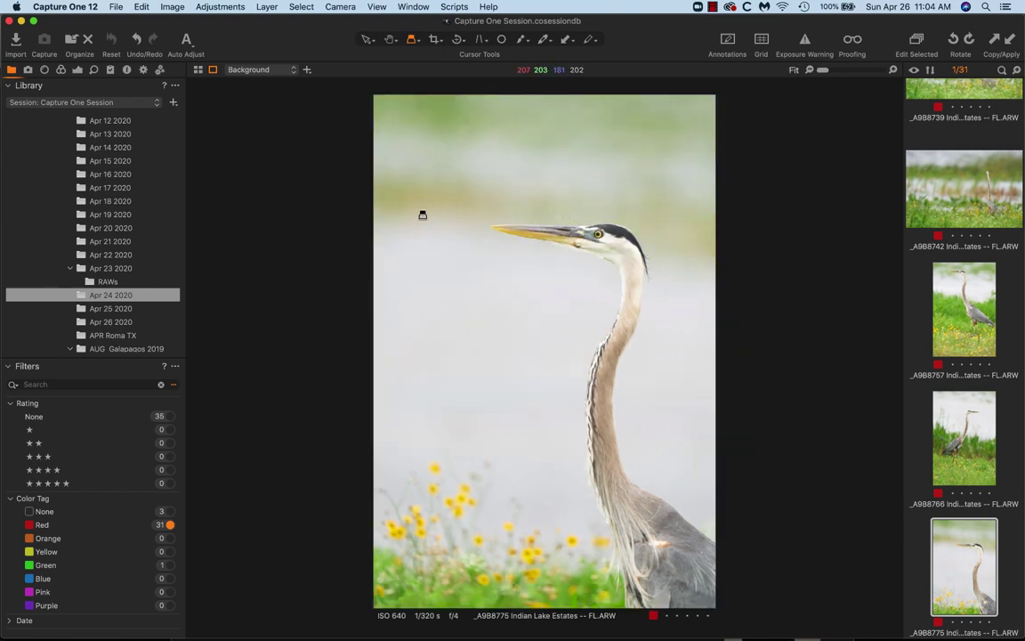
key("Down")
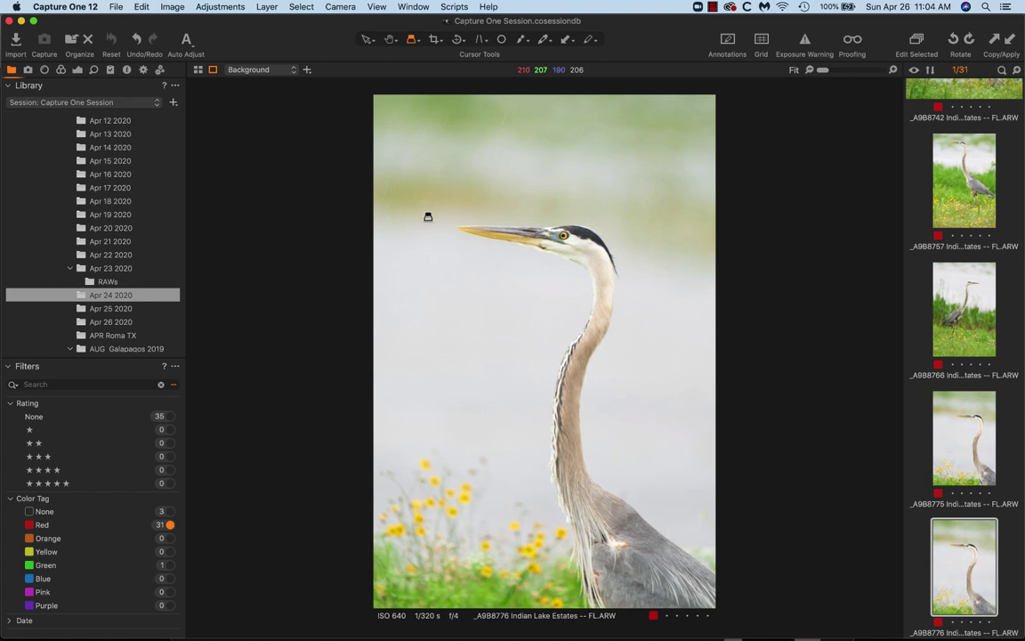
key("Down")
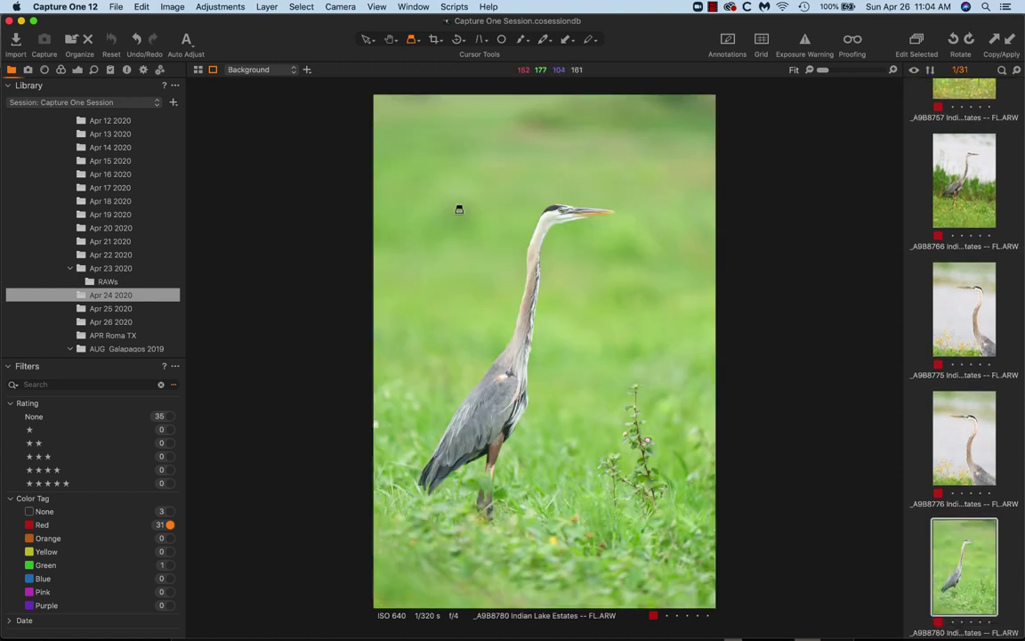
- Loupe-check _A9B8780's head, then the distant heron and grass in landscape _7R49102
left_click_drag(507, 198, 566, 216)
key("Right")
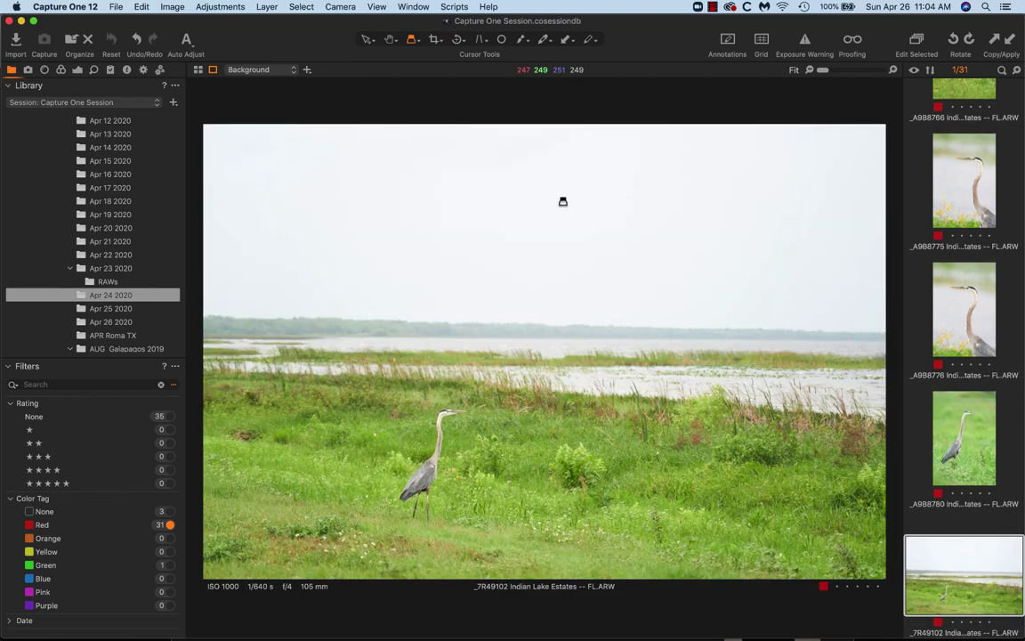
left_click(449, 411)
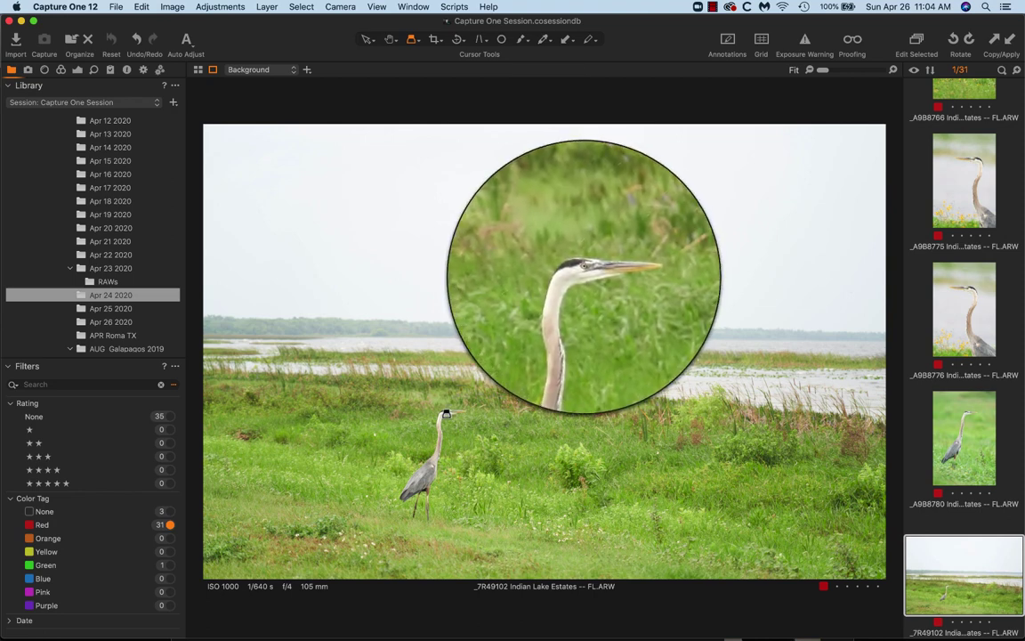
left_click_drag(446, 413, 444, 411)
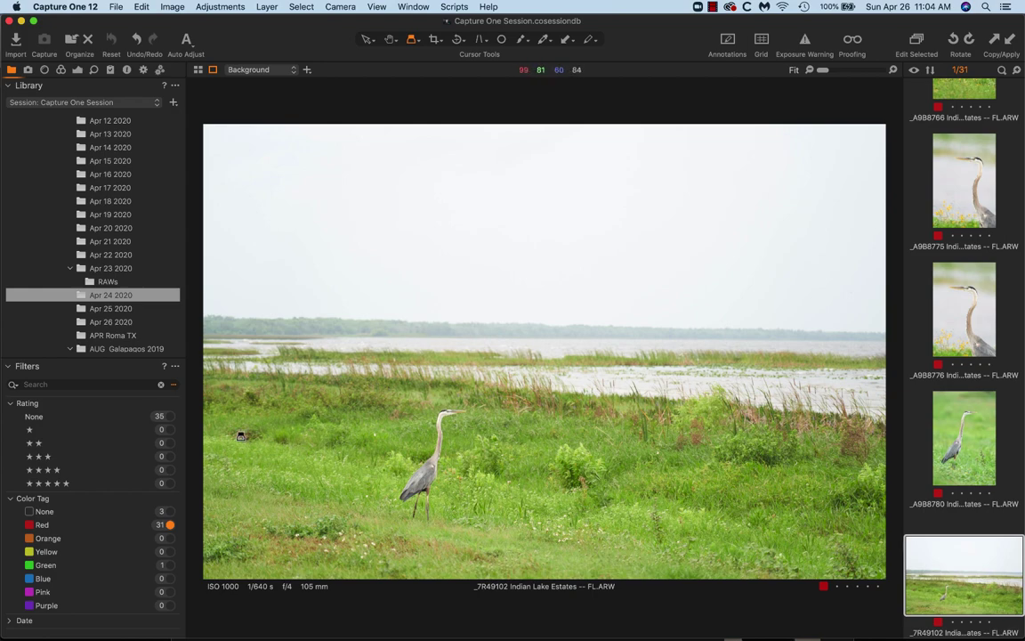
left_click_drag(241, 436, 240, 436)
- Check heron head sharpness on _A9B8782, _A9B8791 and _A9B8796 with the Loupe
key("Down")
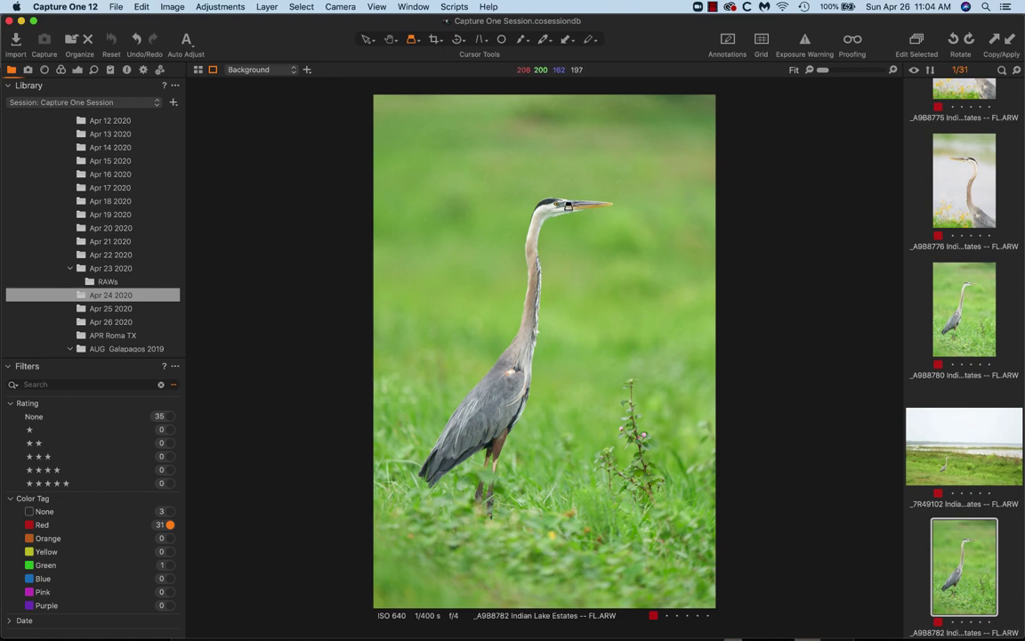
left_click_drag(568, 205, 712, 247)
key("Down")
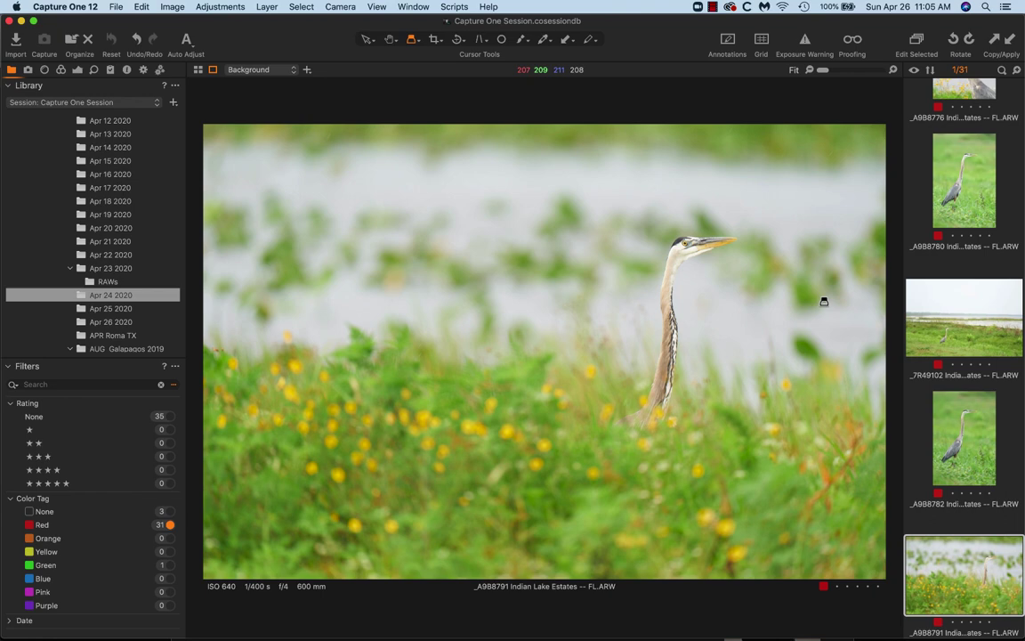
left_click_drag(621, 220, 686, 243)
key("Right")
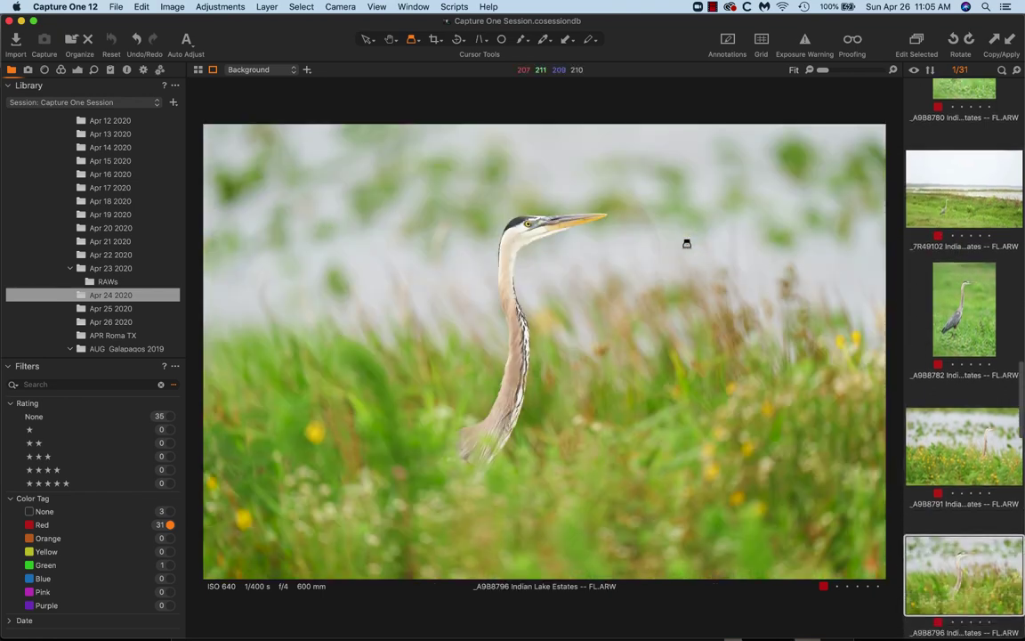
left_click_drag(538, 222, 537, 222)
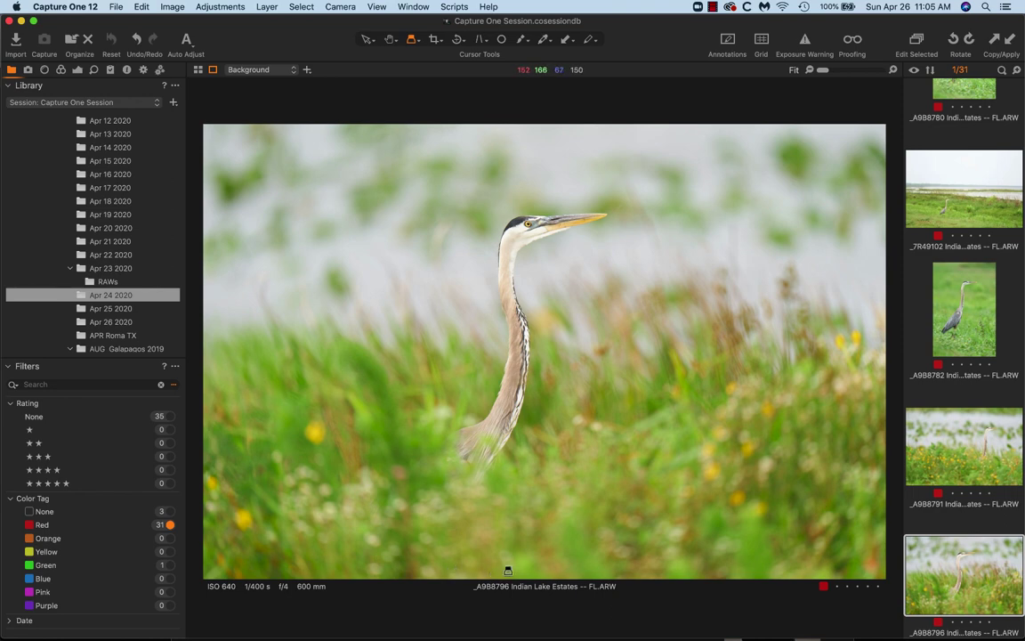
- Inspect _A9B8809's eye and beak, then advance through _A9B8821 to egret _A924088
key("Right")
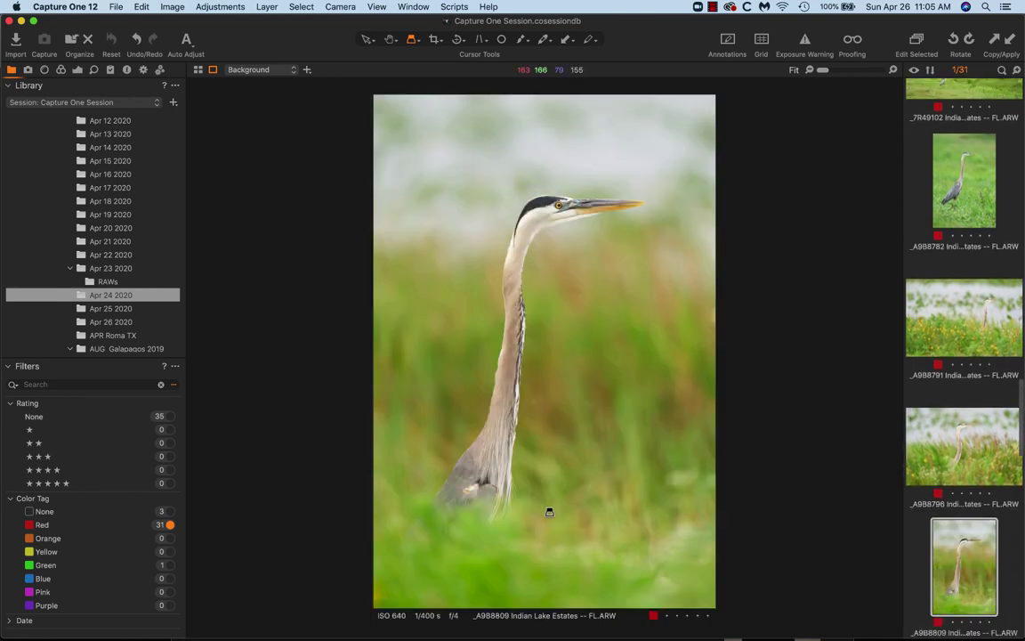
left_click_drag(502, 187, 542, 204)
key("Right")
key("Left")
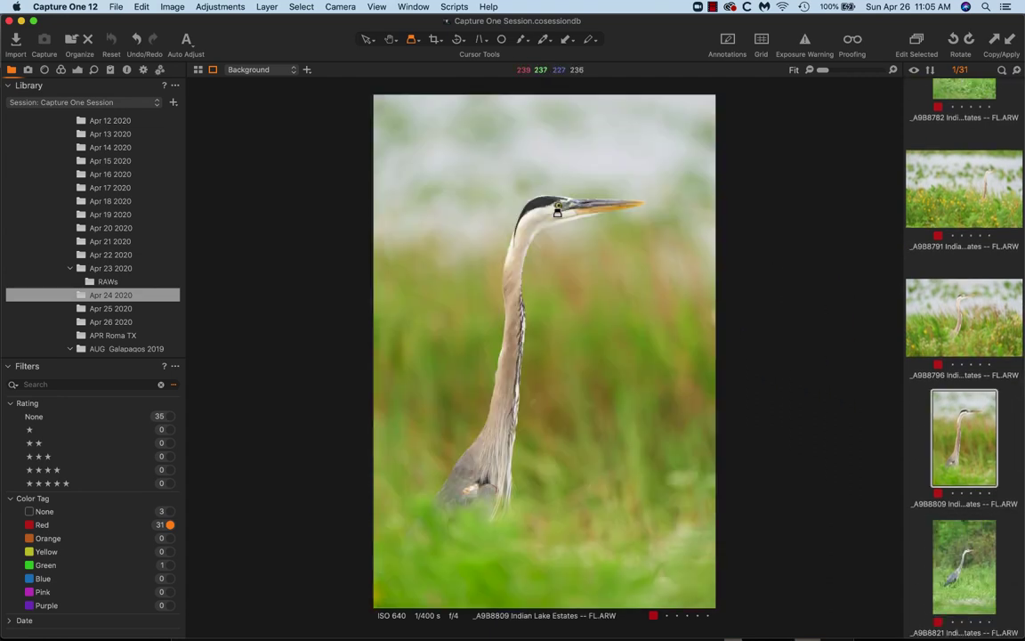
mouse_move(557, 210)
left_mouse_down()
mouse_move(624, 206)
mouse_move(554, 208)
left_mouse_up()
key("Right")
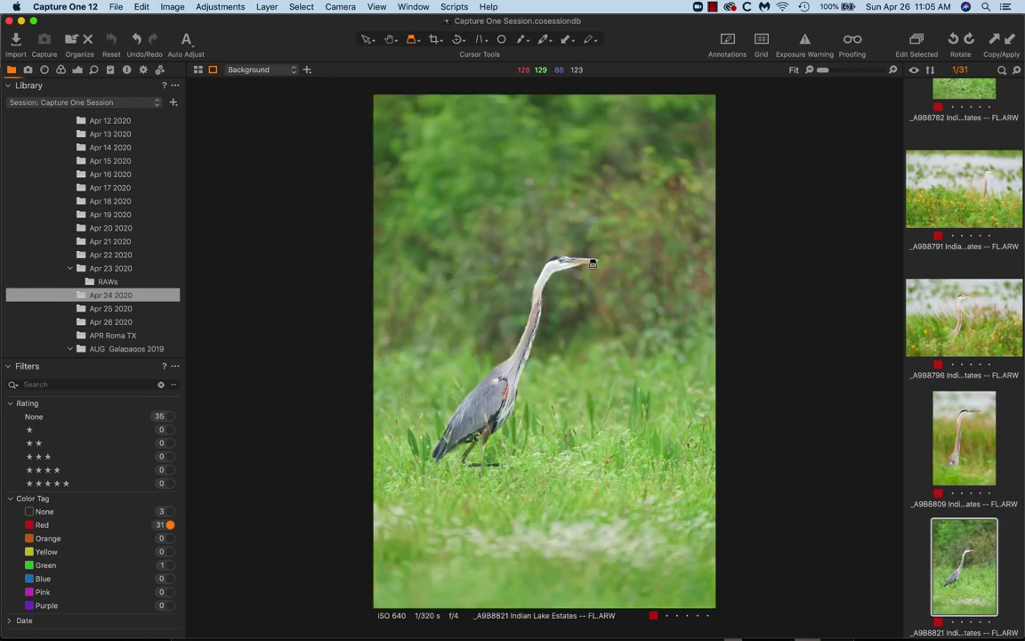
key("Right")
- Magnify the egret's head on _A924088 to check focus, then advance to crane portrait _A9B8826
left_click_drag(634, 196, 635, 194)
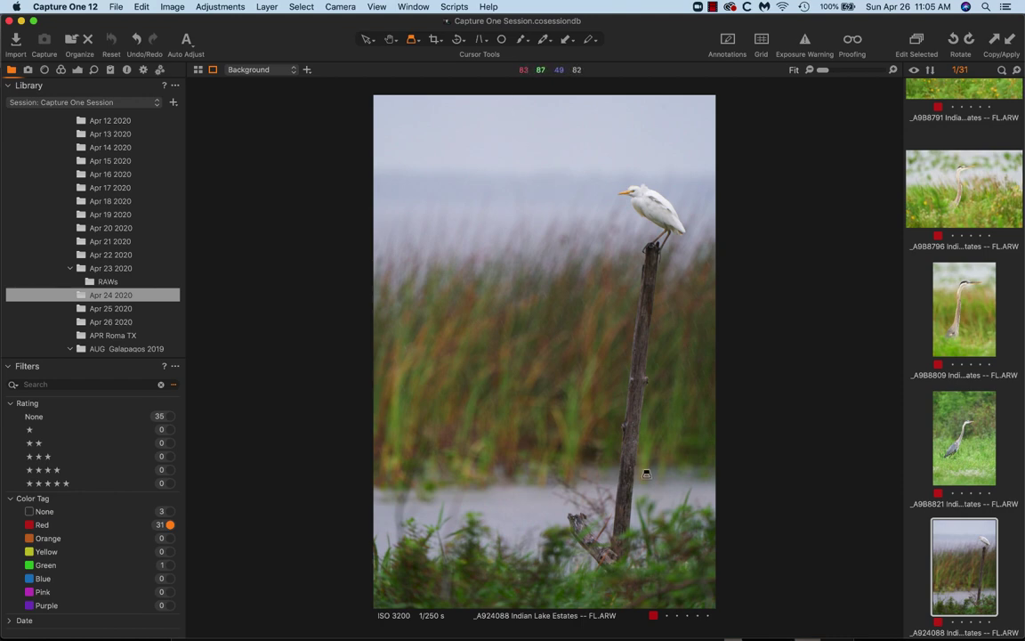
key("Right")
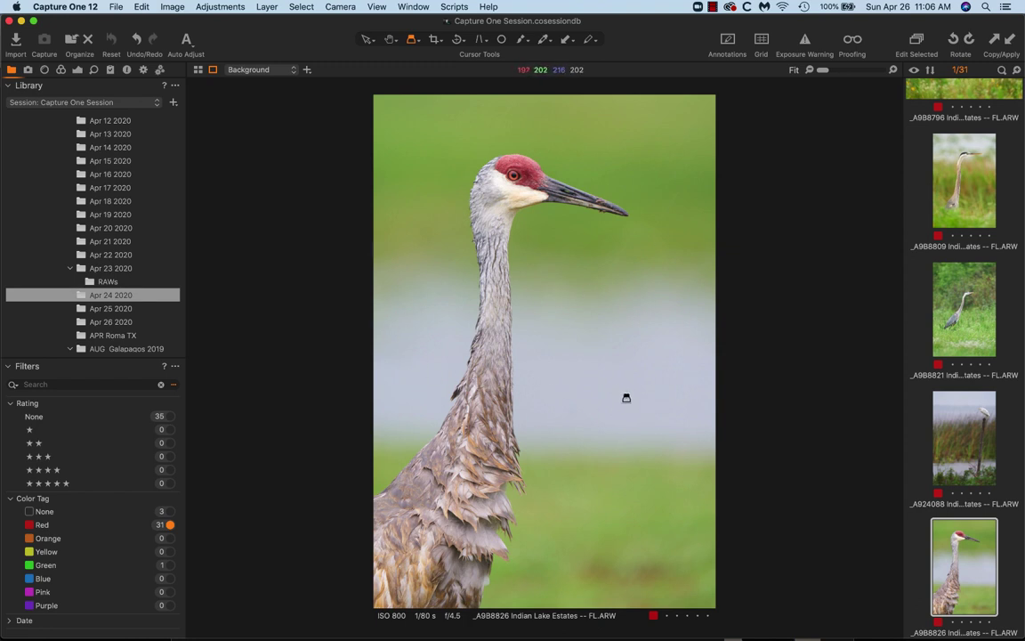
- Compare crane shots _A9B8844 and _A9B8850, briefly checking them for clipped highlights
key("Down")
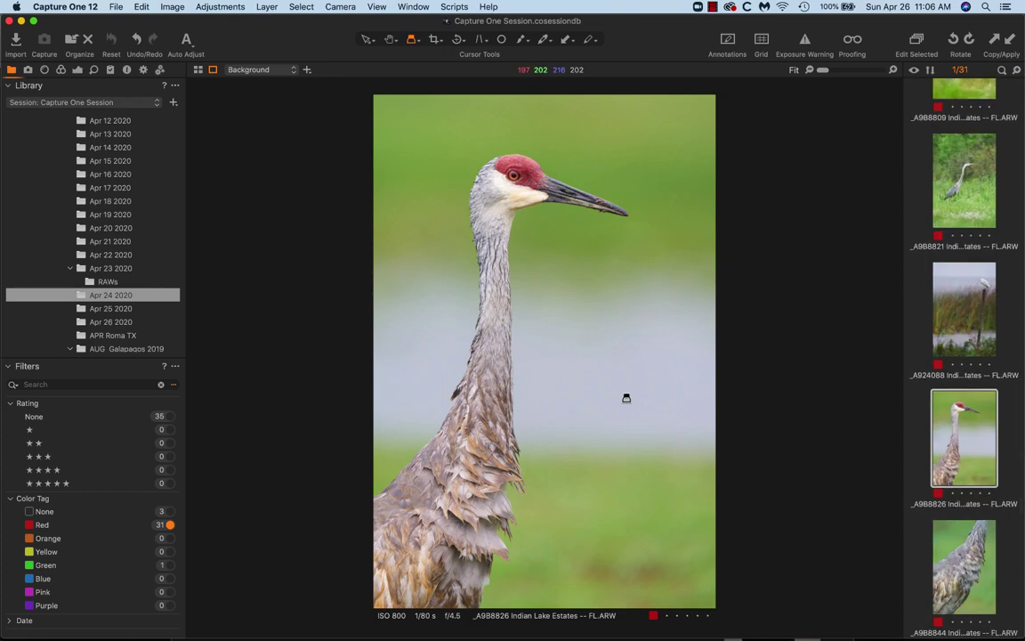
key("Up")
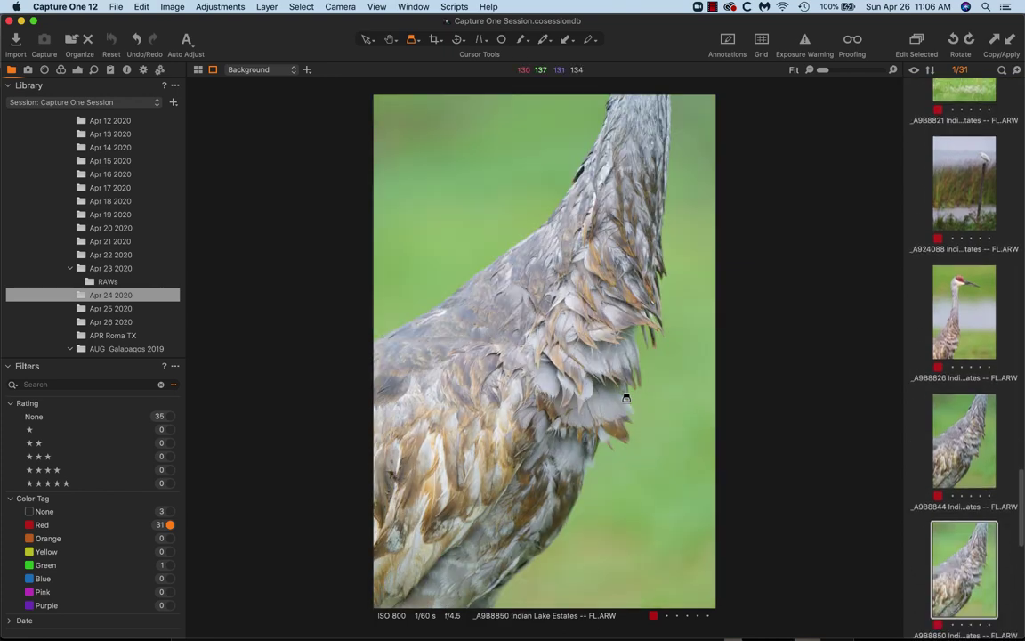
key("Down")
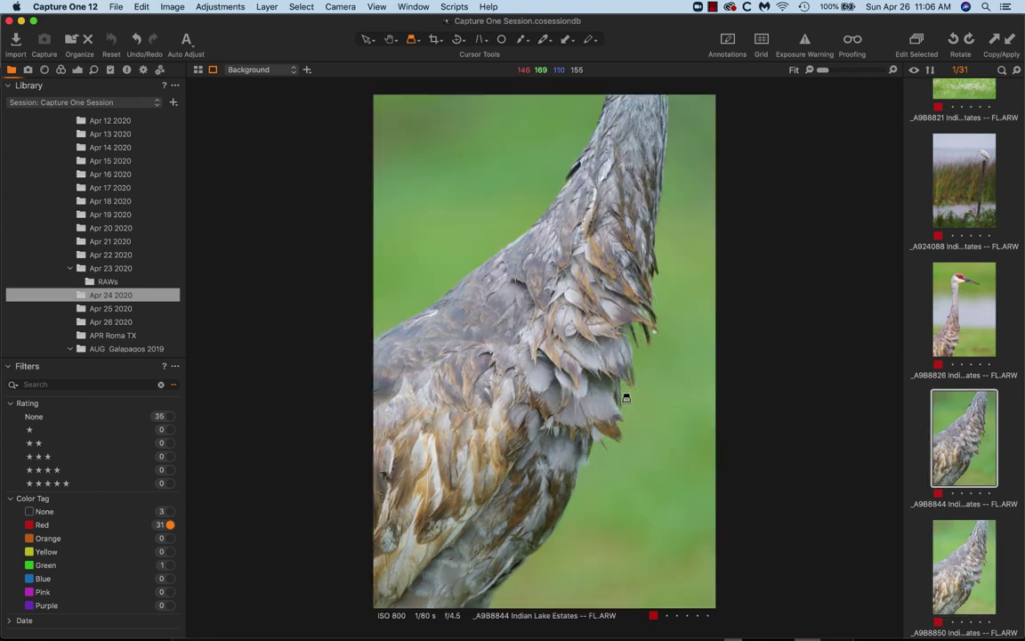
key("Down")
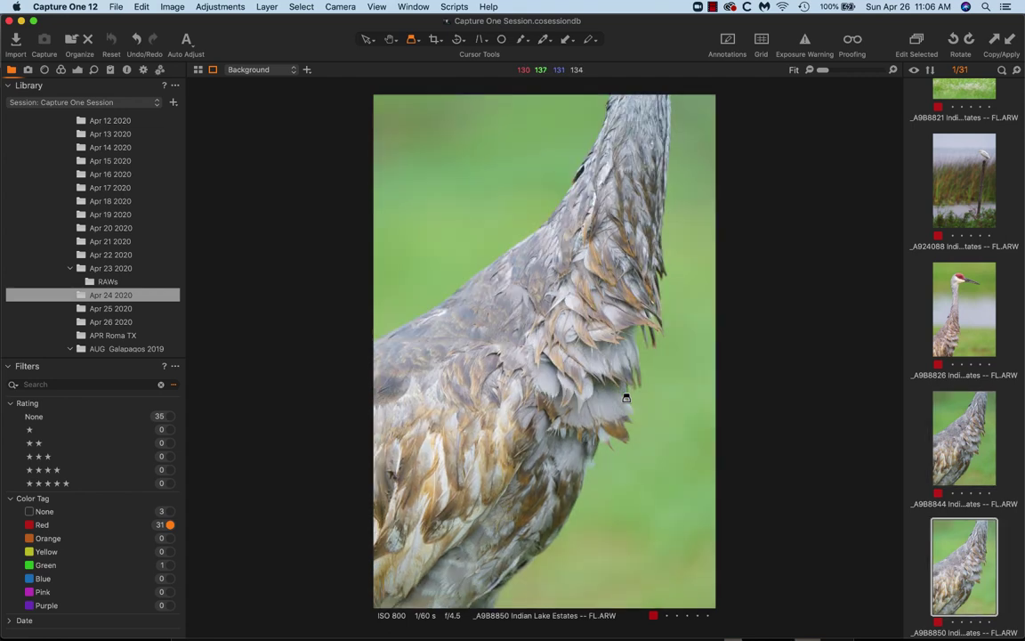
key("Up")
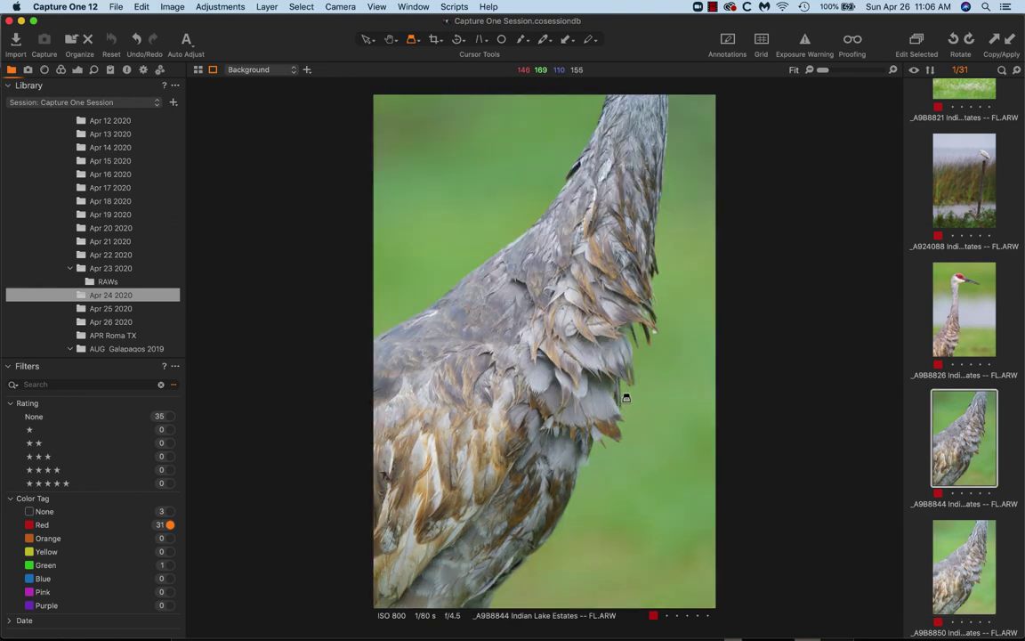
key("Down")
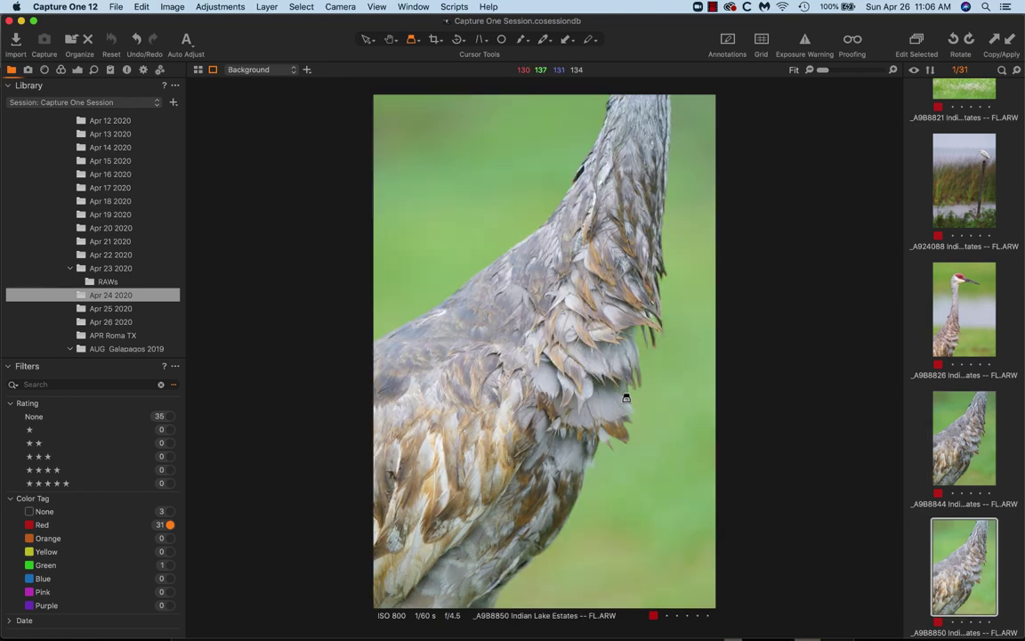
key("Up")
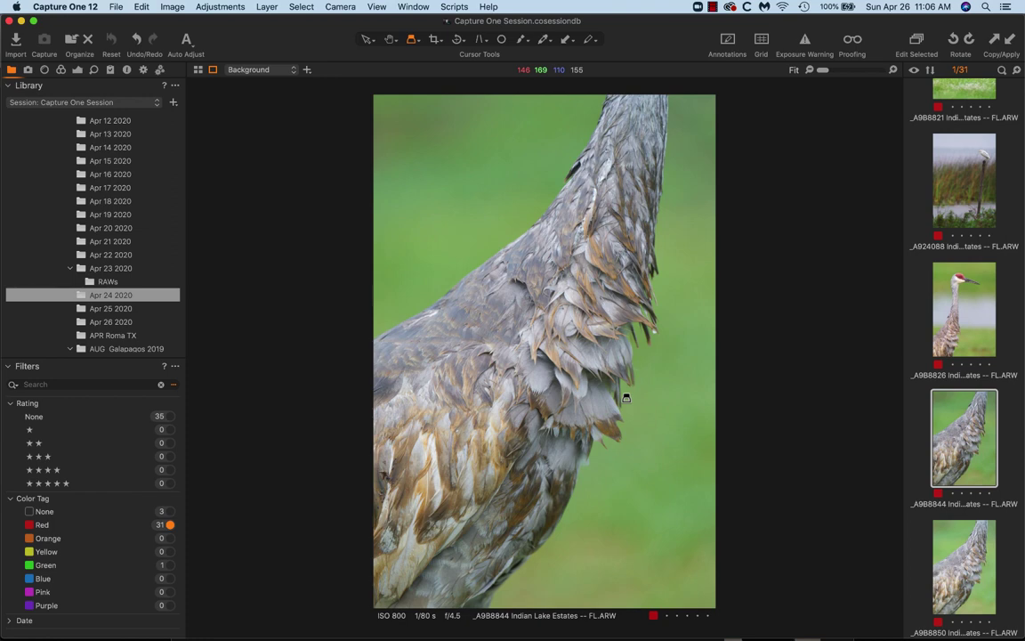
key("Down")
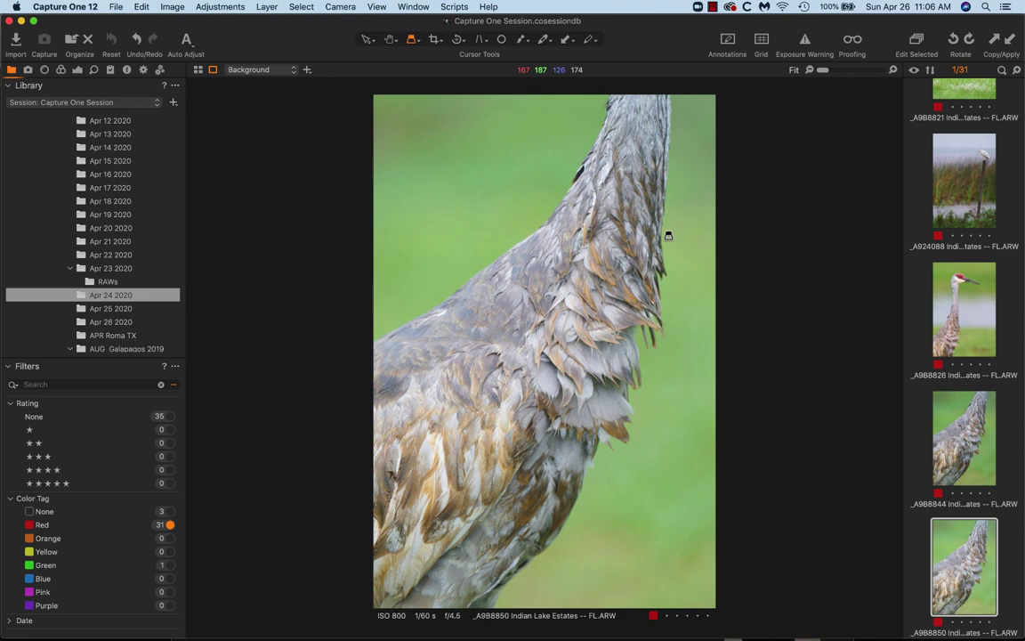
left_click(790, 53)
left_click(804, 40)
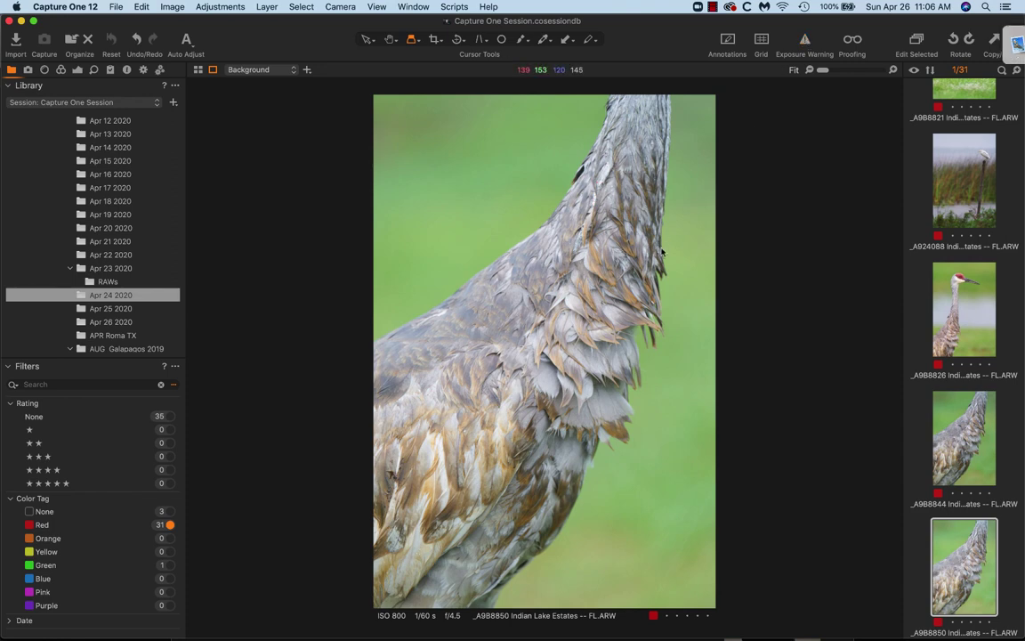
- Flip between the two crane shots again and clear the red tag from _A9B8844
key("Left")
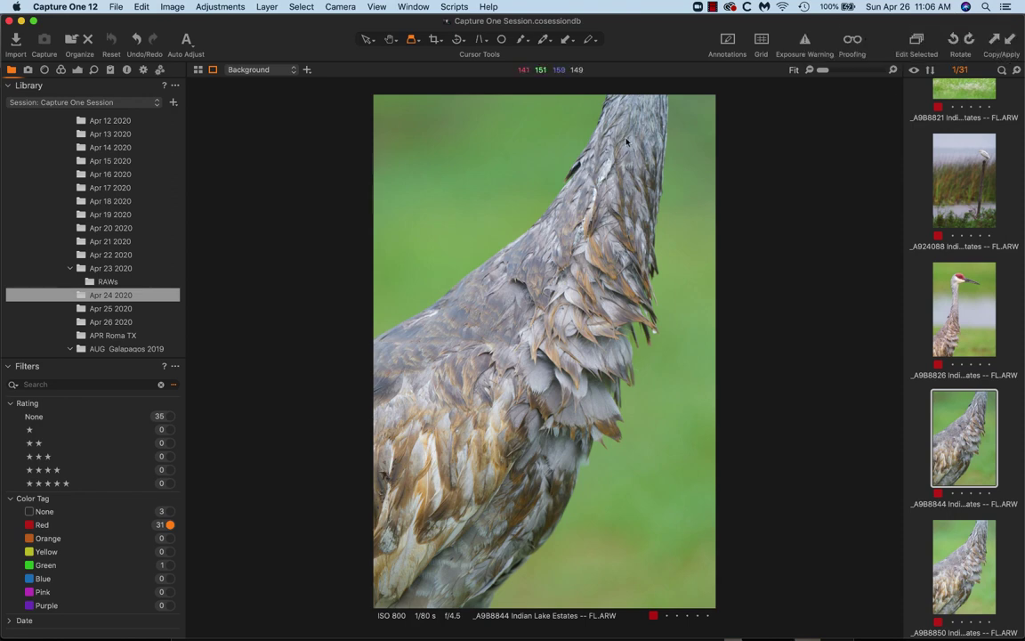
key("Right")
key("Left")
key("Right")
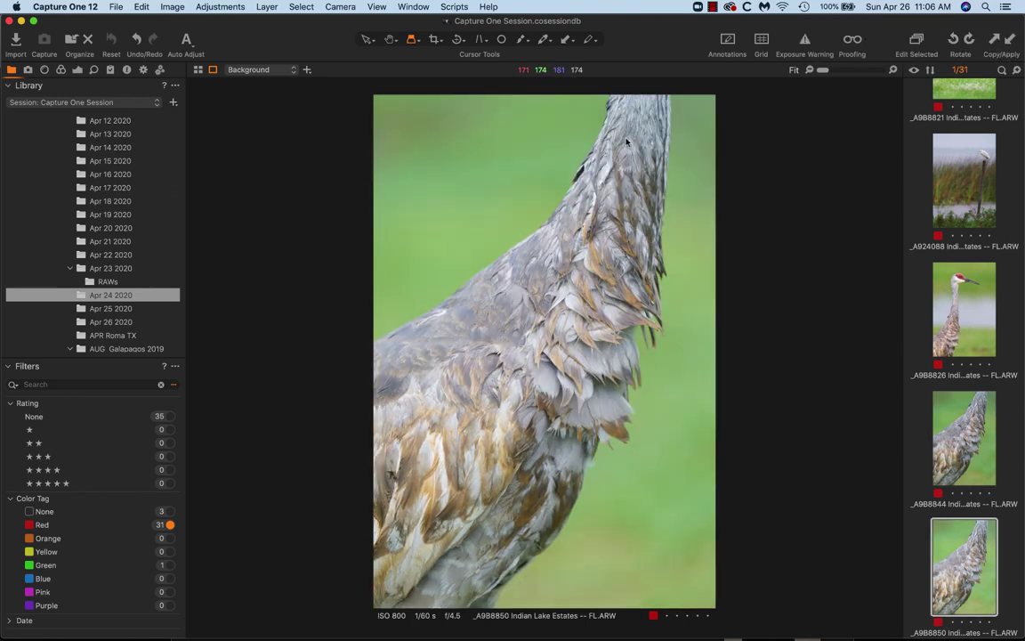
key("Left")
key("Right")
key("Left")
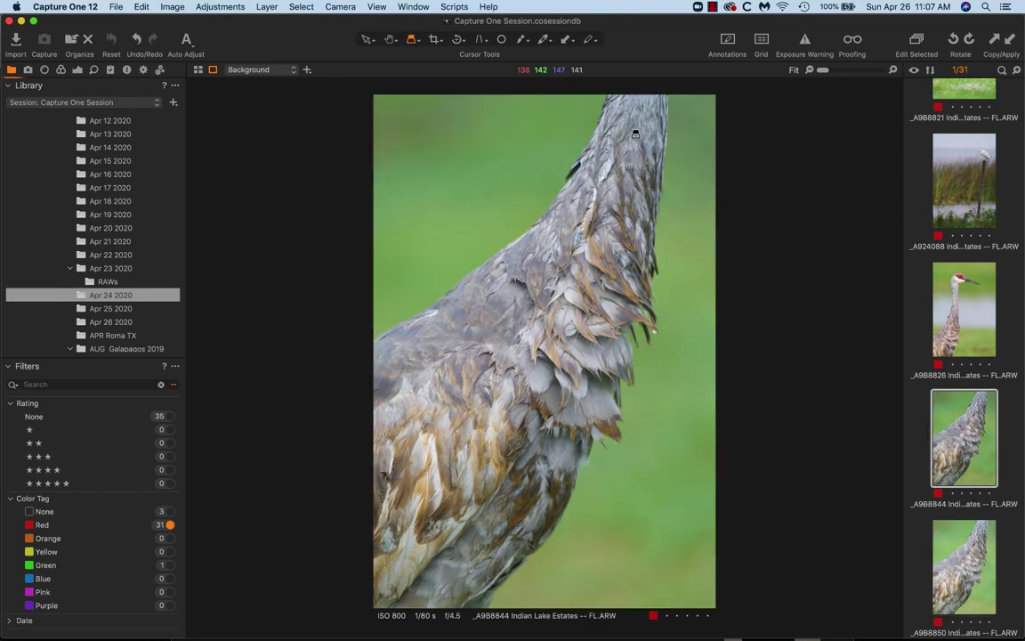
key("minus")
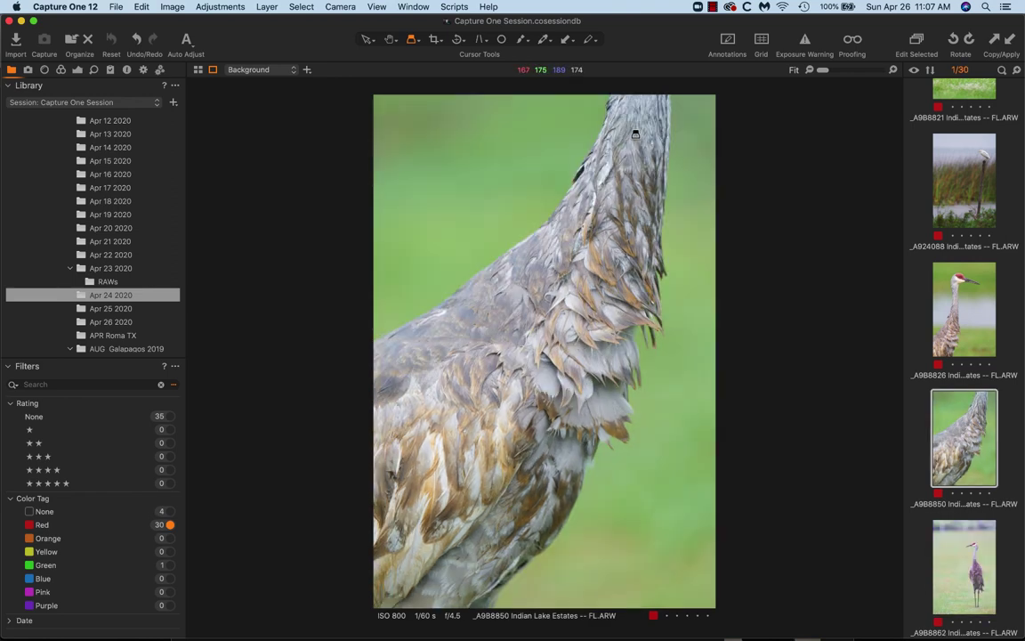
- Step through _A9B8862, _A9B8913, _A9B8939, _A9B8949 and _A9B8992, magnifying each crane's eye for sharpness
key("Right")
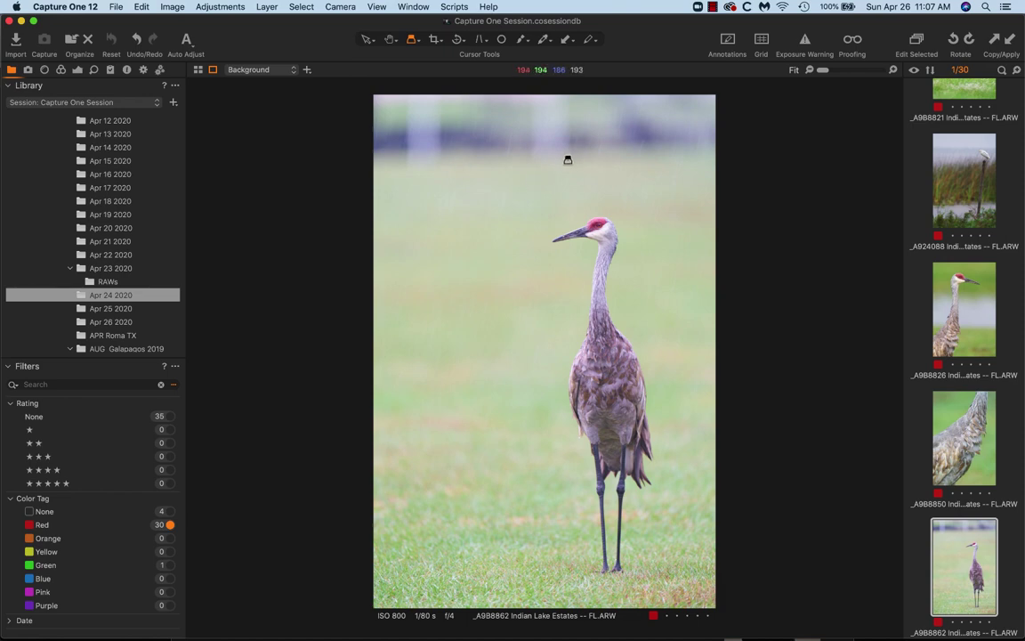
key("Right")
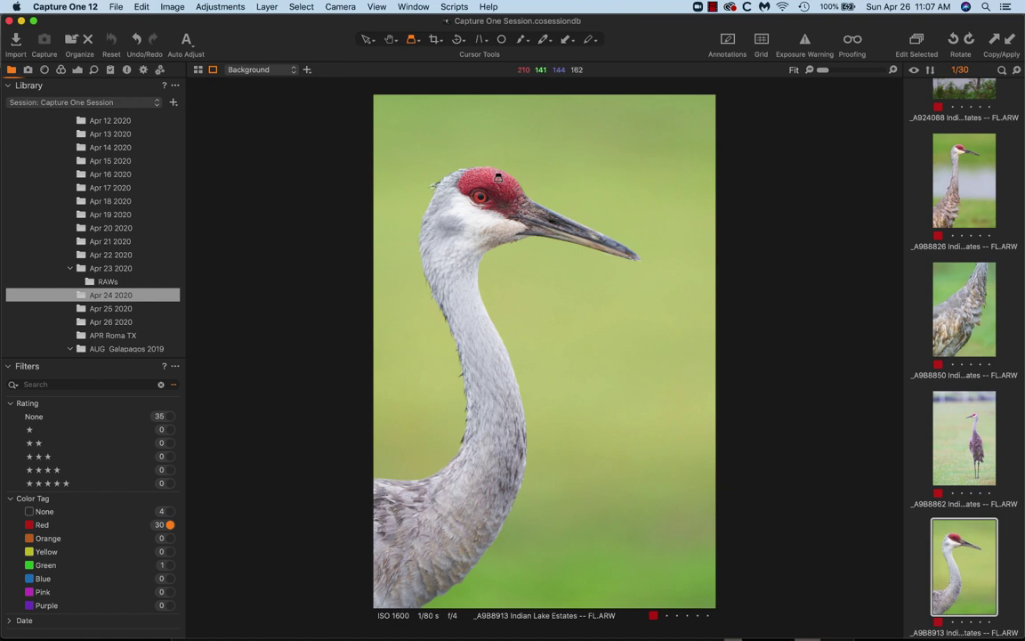
key("Right")
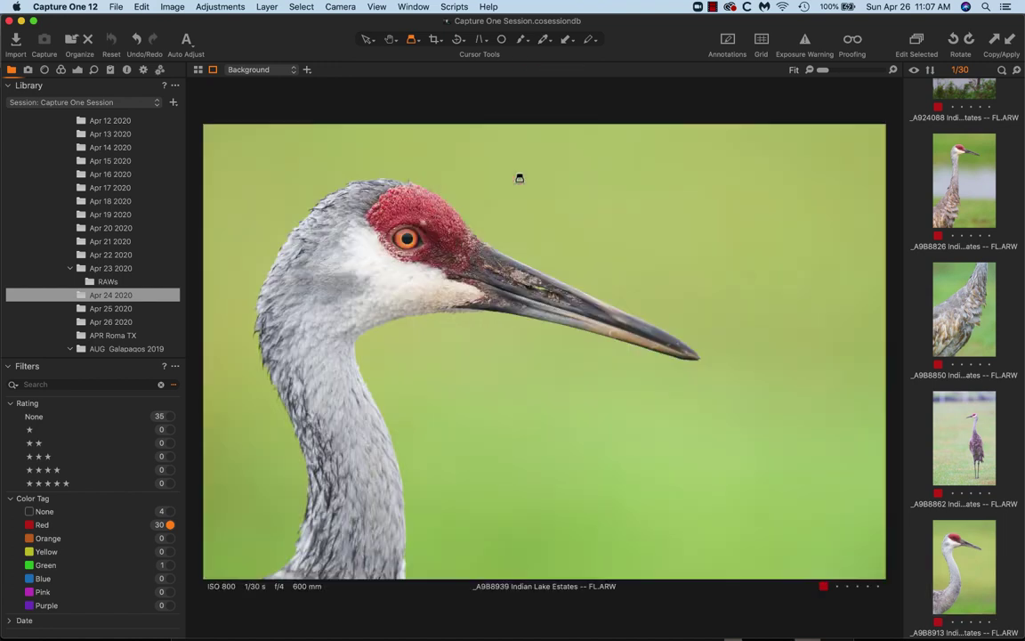
left_click(412, 234)
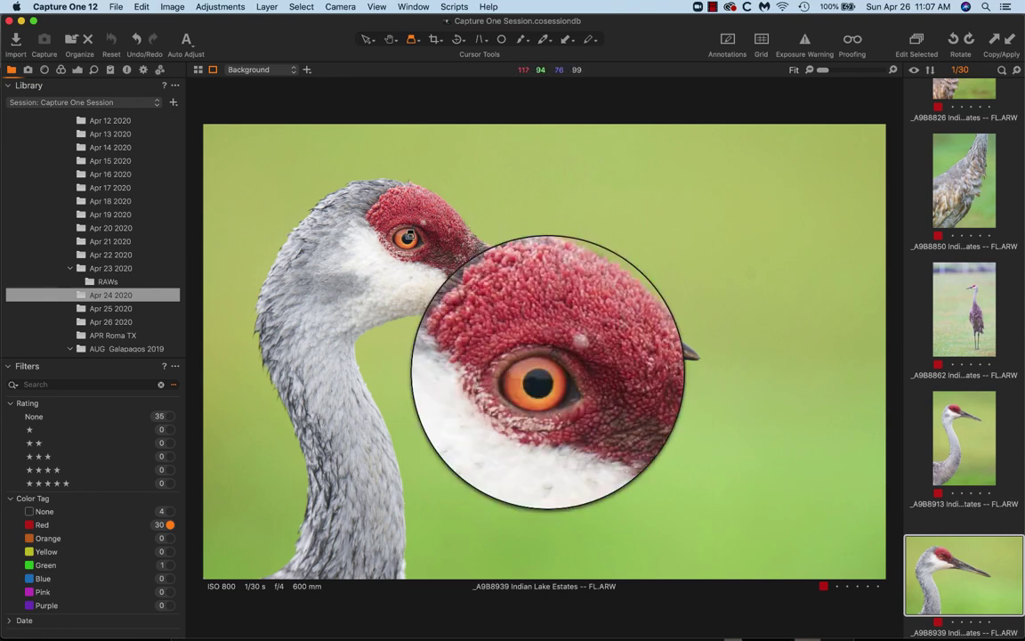
key("Right")
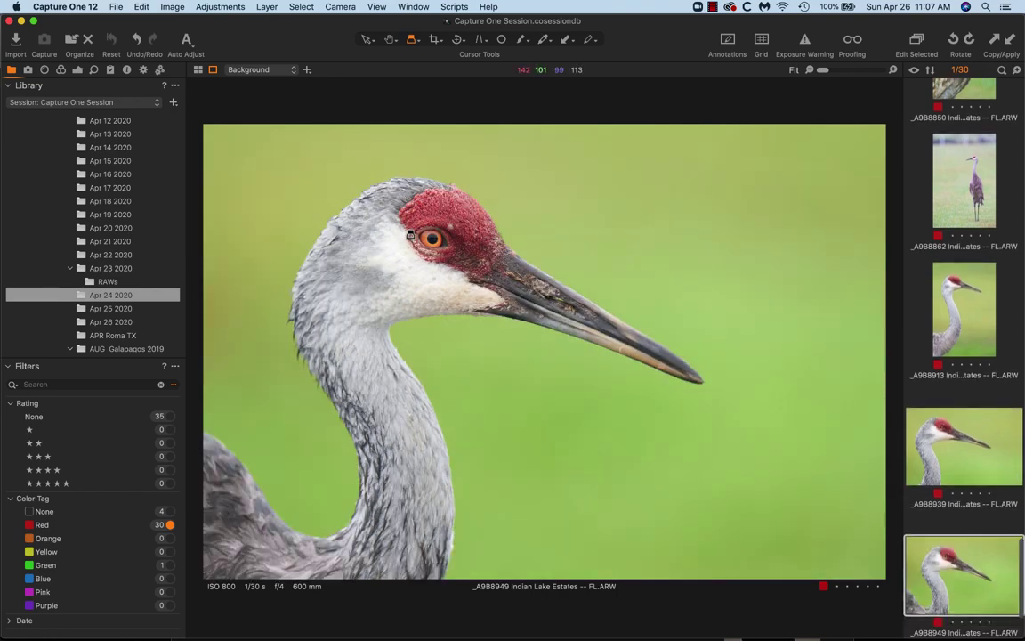
left_click(439, 235)
key("Left")
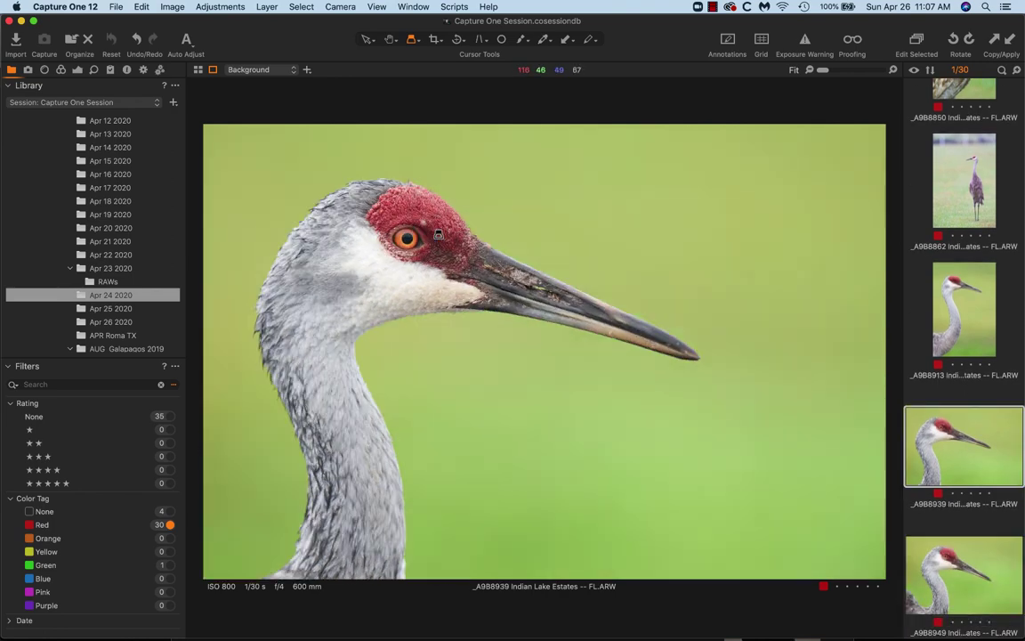
key("Right")
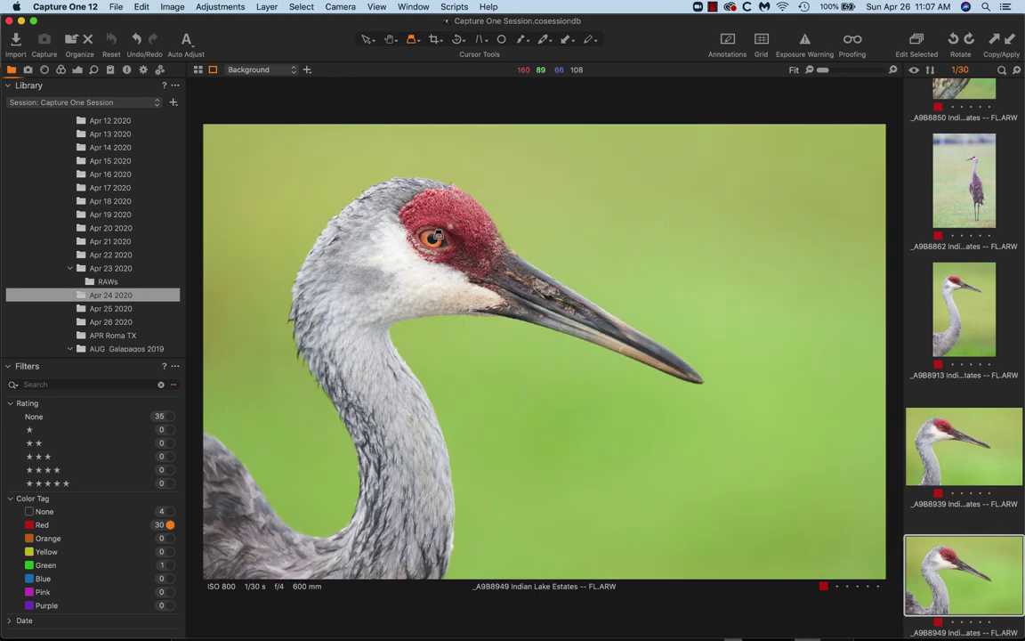
key("Right")
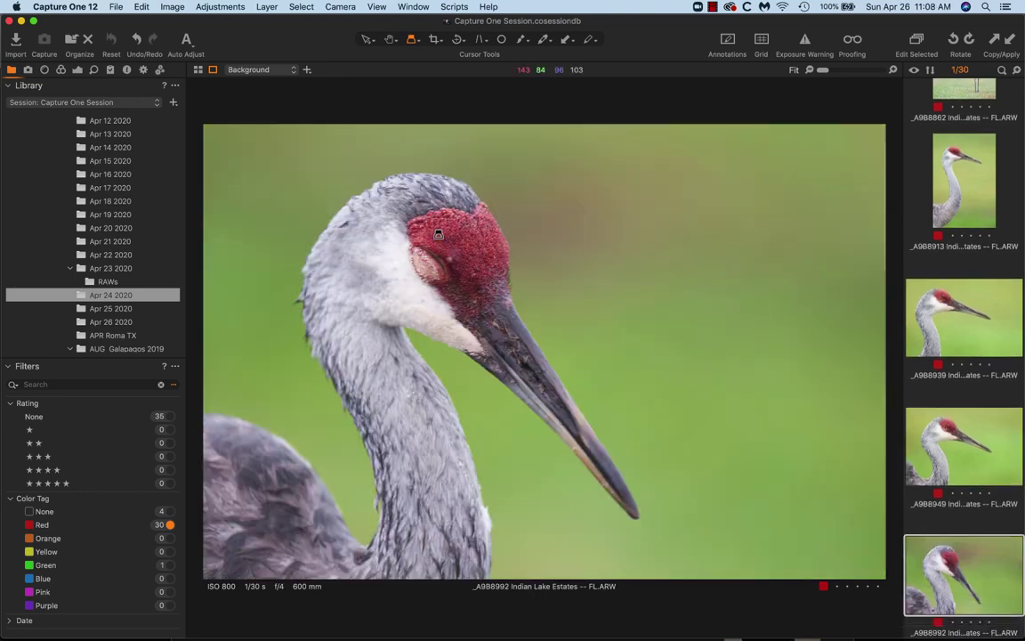
left_click(428, 264)
left_click(430, 272)
- Filter to Color Tag None, select all four images, and confirm Delete from Disk
left_click(47, 513)
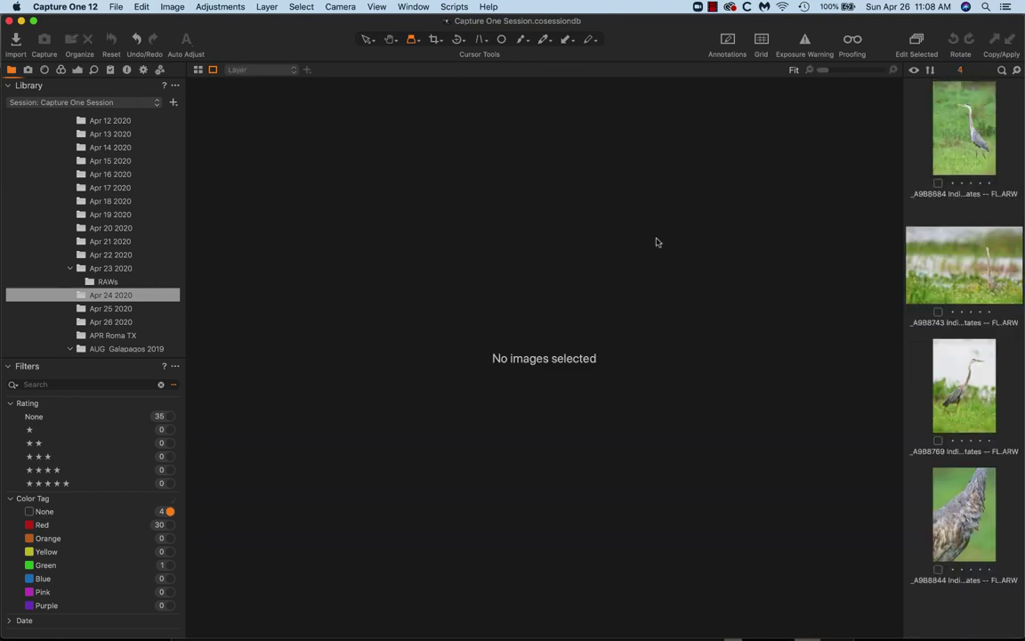
left_click(302, 7)
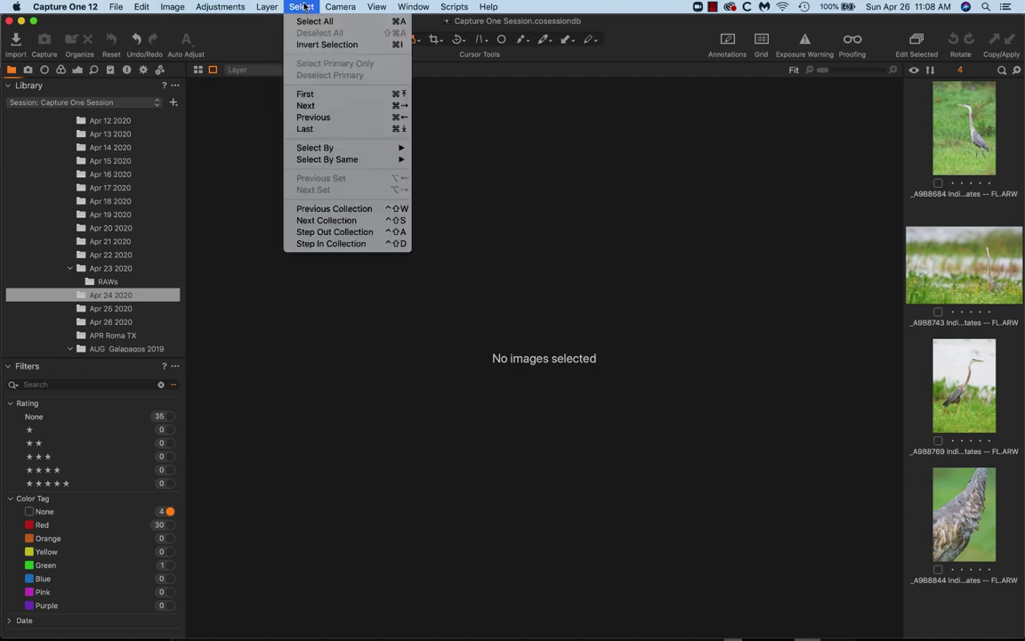
left_click(307, 22)
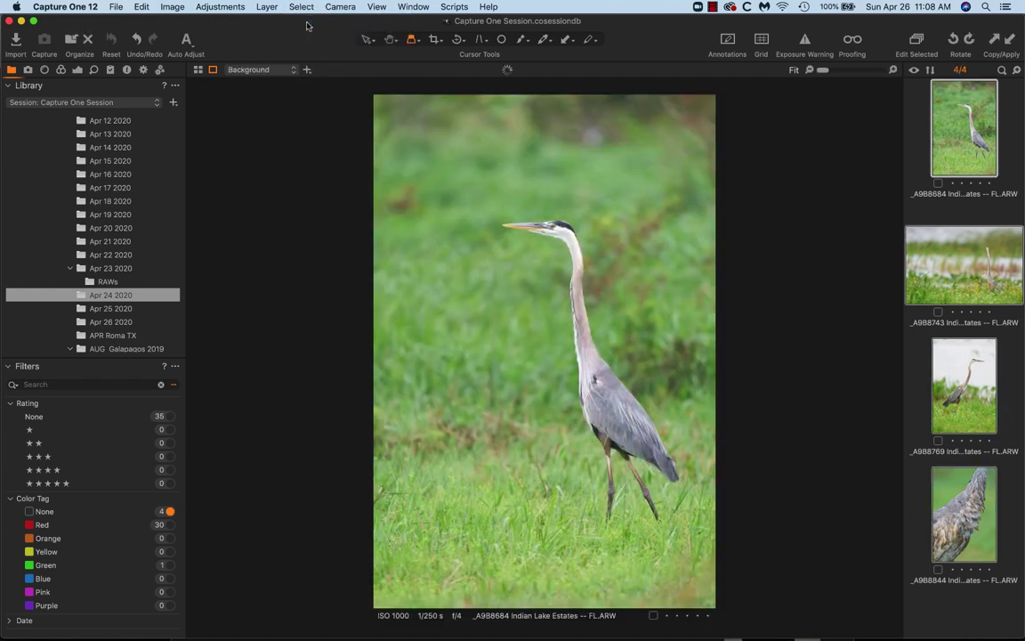
left_click(172, 7)
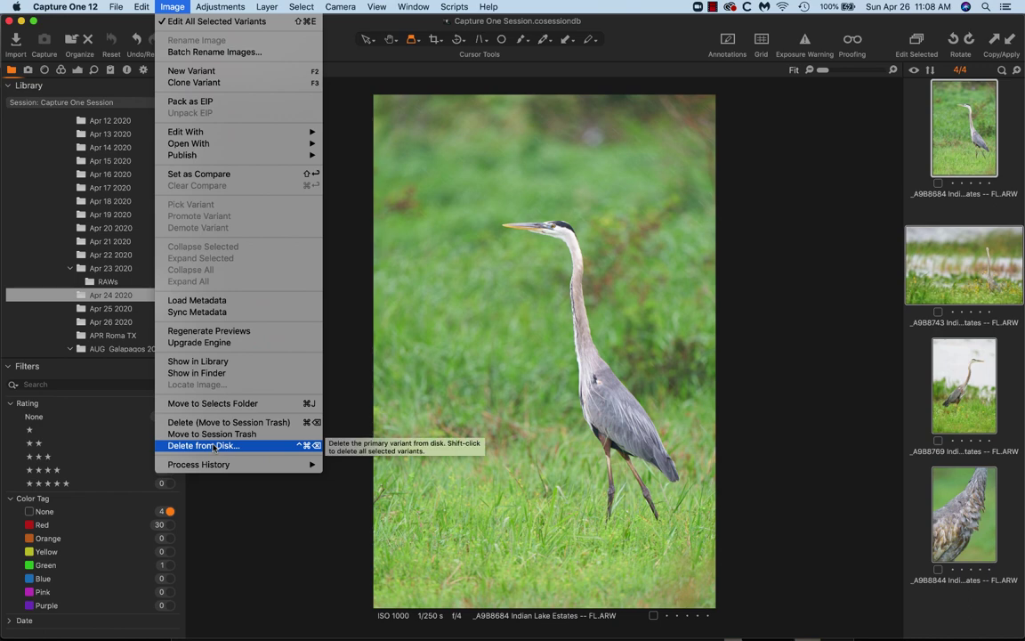
left_click(204, 445)
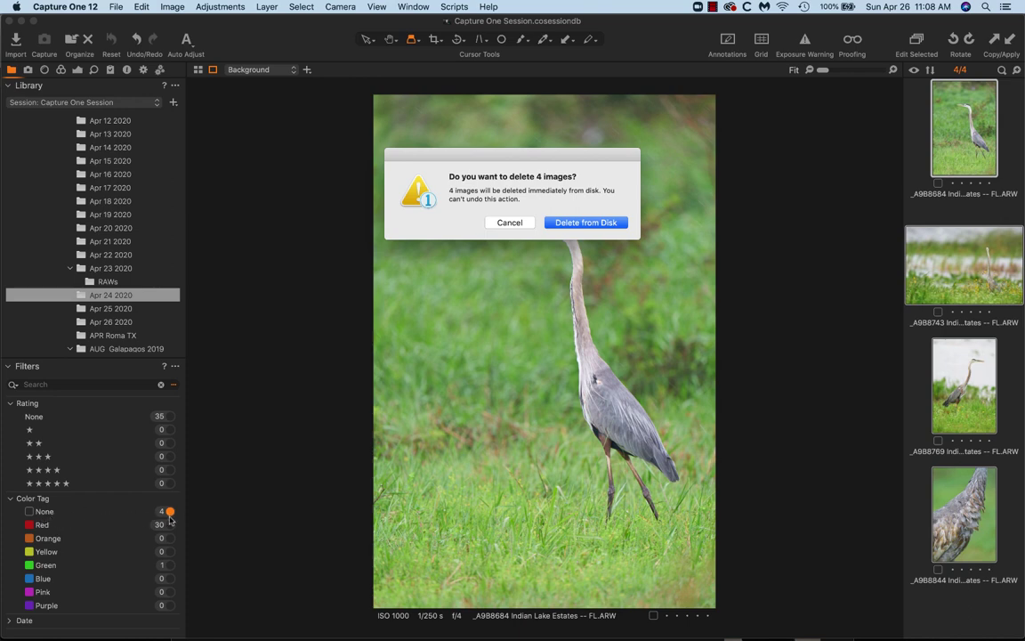
left_click(604, 222)
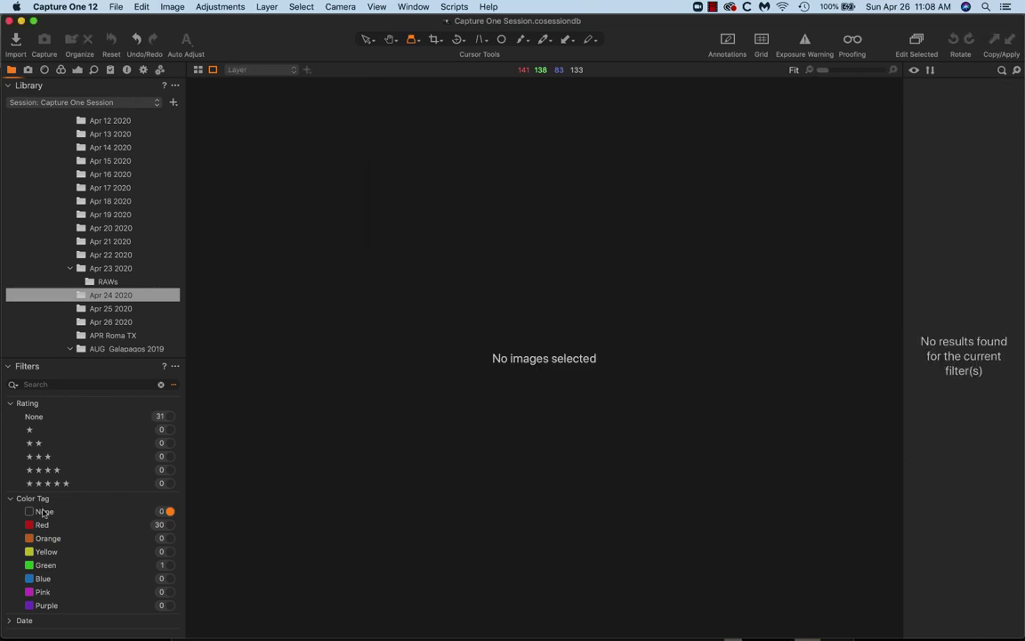
- Reset the rating filter so all 31 remaining images show again
left_click(35, 417)
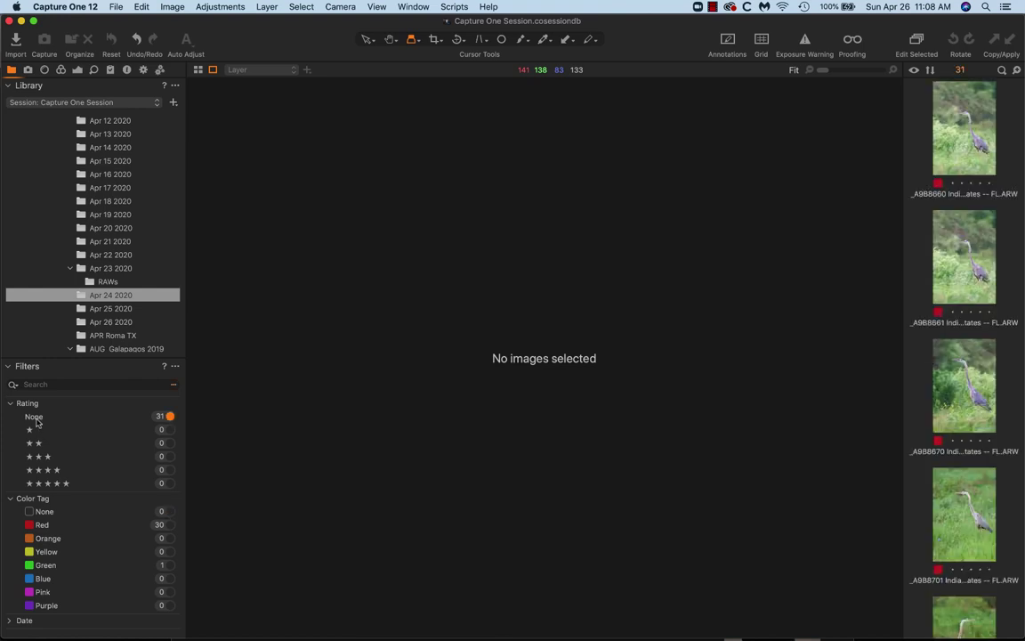
left_click(161, 384)
scroll(941, 302, "down", 15)
scroll(941, 302, "up", 10)
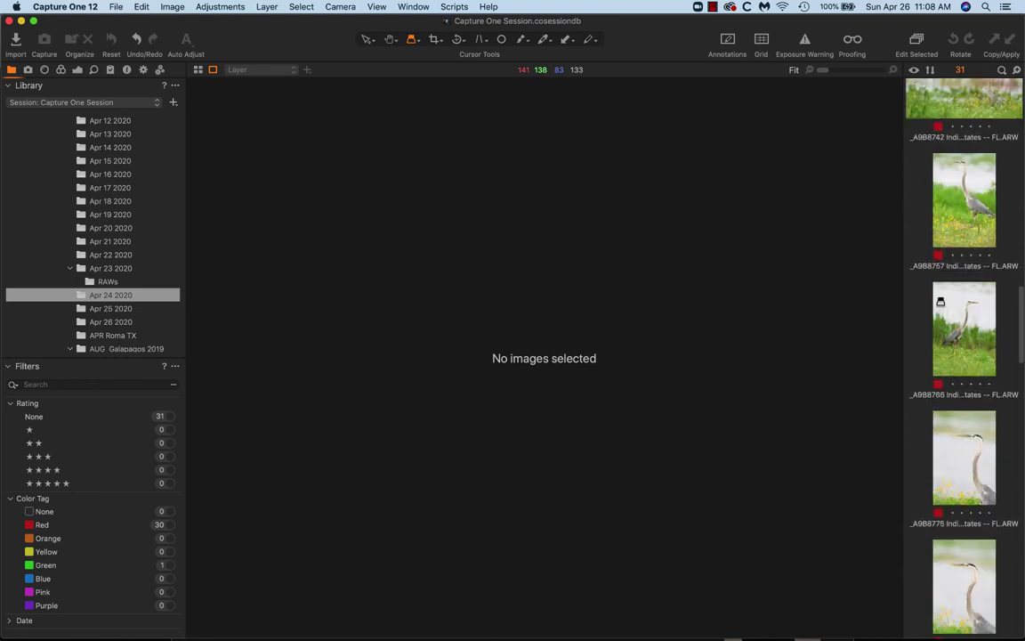
- Step from flight shot _A9B8726 to the edited heron TIFF and magnify its head and eye
left_click(966, 153)
left_click(968, 138)
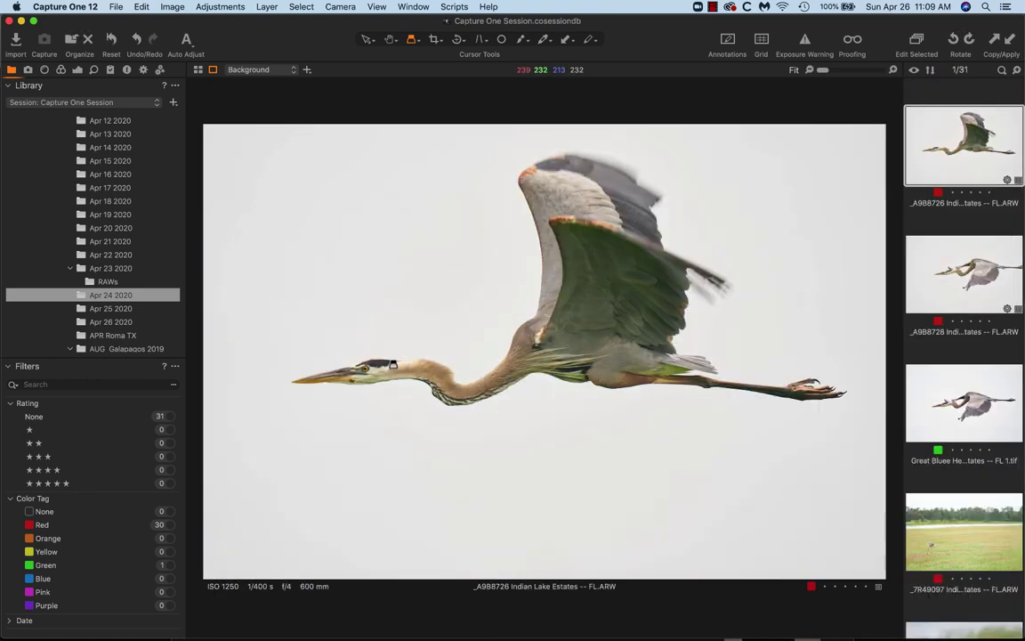
key("Down")
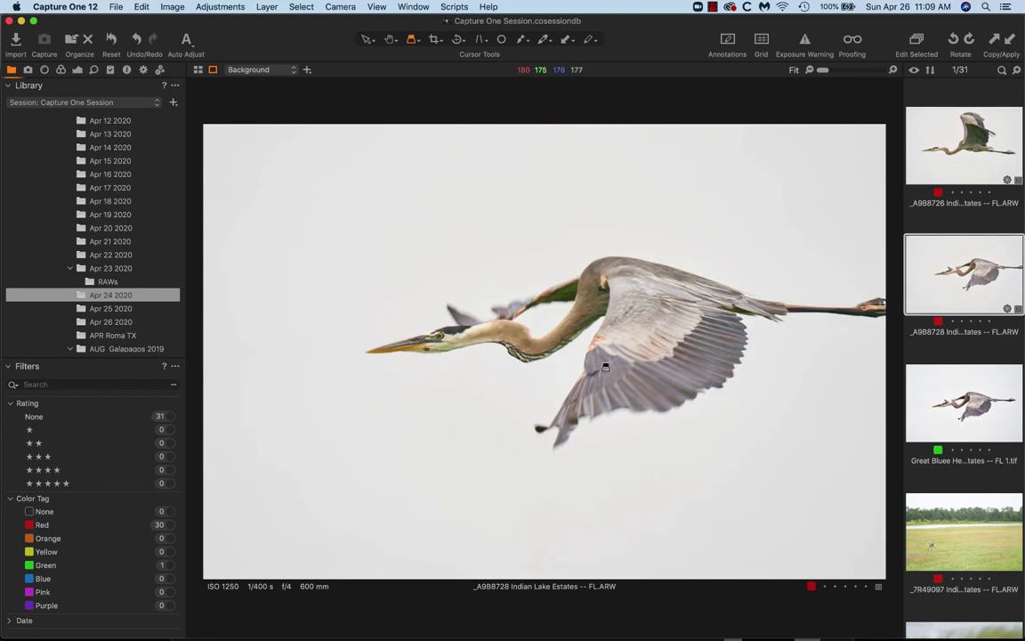
key("Down")
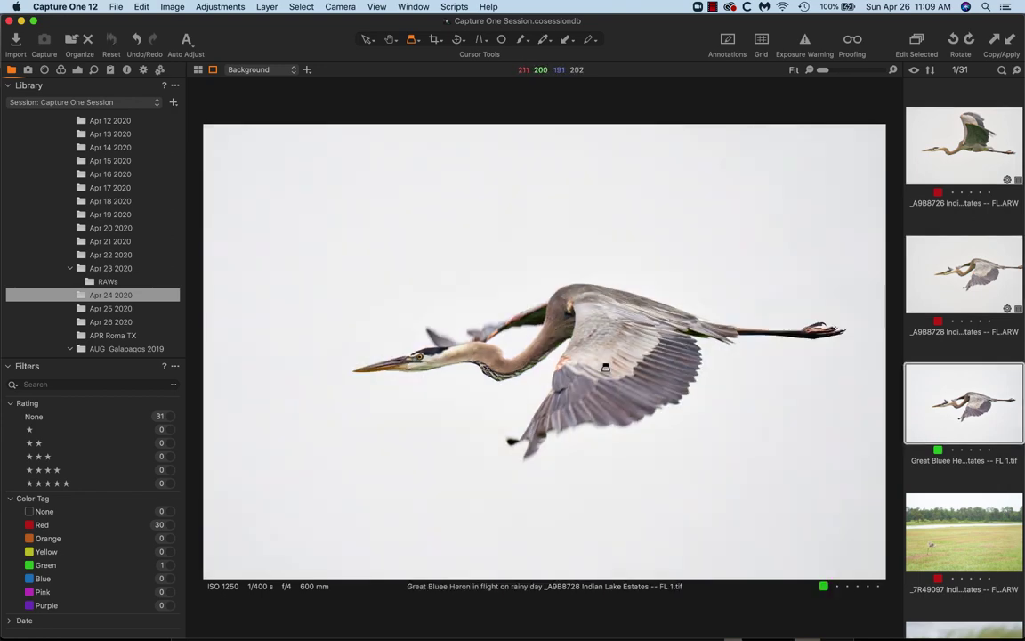
left_click_drag(436, 348, 411, 366)
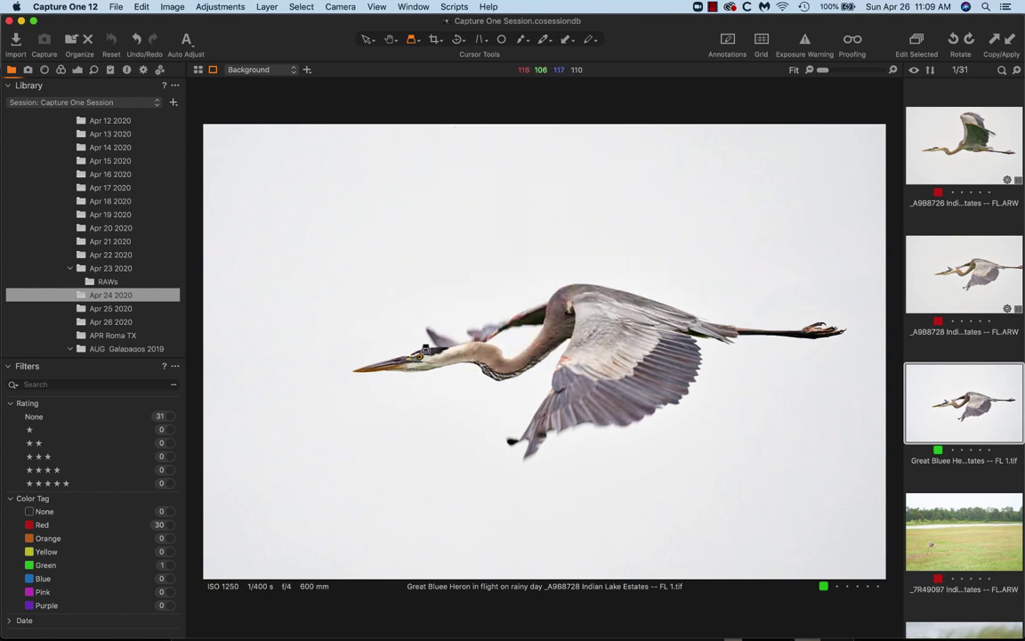